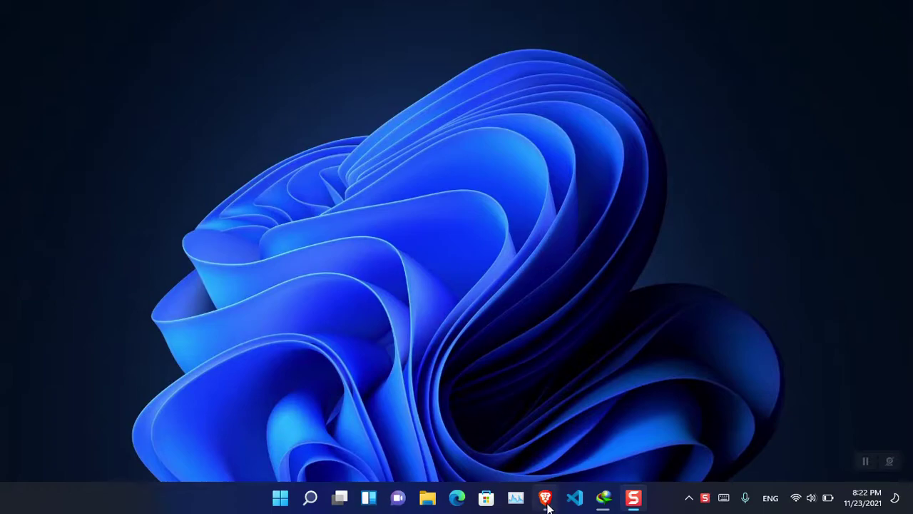
# Open Brave from the taskbar and maximize its window.
pyautogui.click(545, 498)
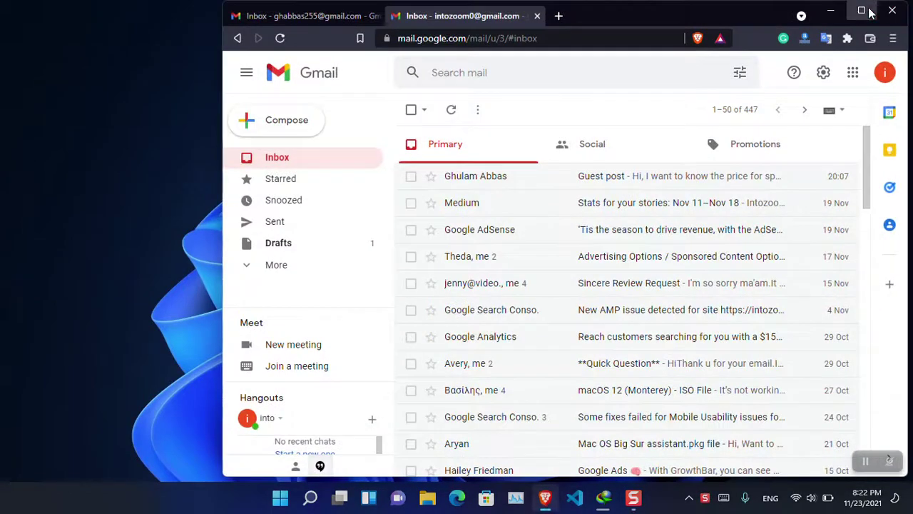
pyautogui.click(862, 10)
pyautogui.moveTo(869, 11)
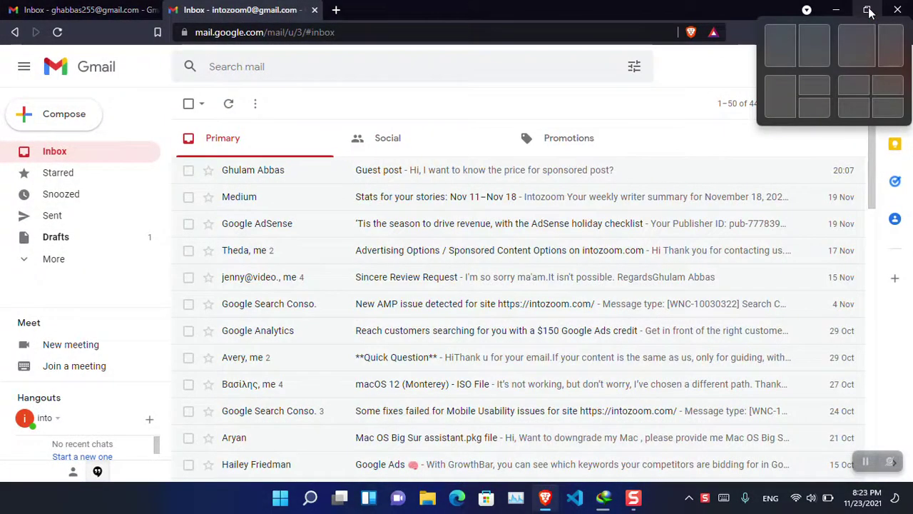
# Switch back and forth between the sending and receiving accounts' Gmail inbox tabs.
pyautogui.click(90, 7)
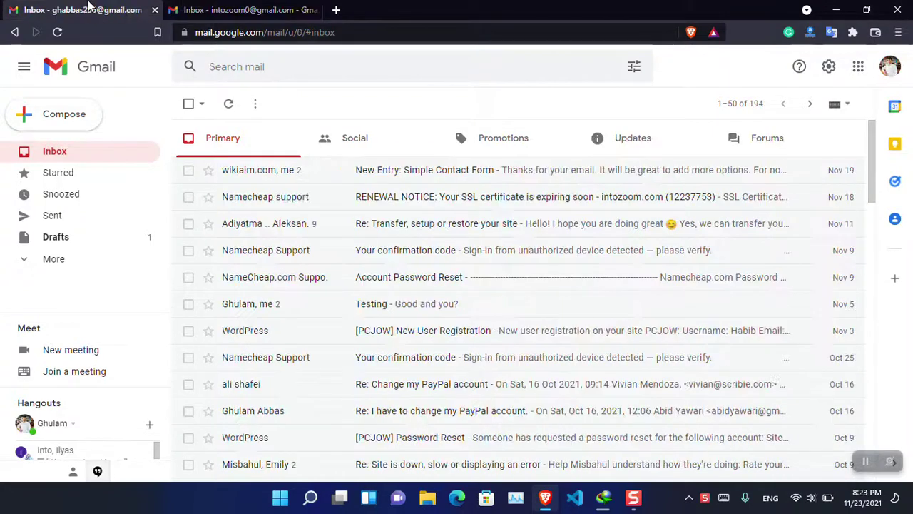
pyautogui.click(172, 8)
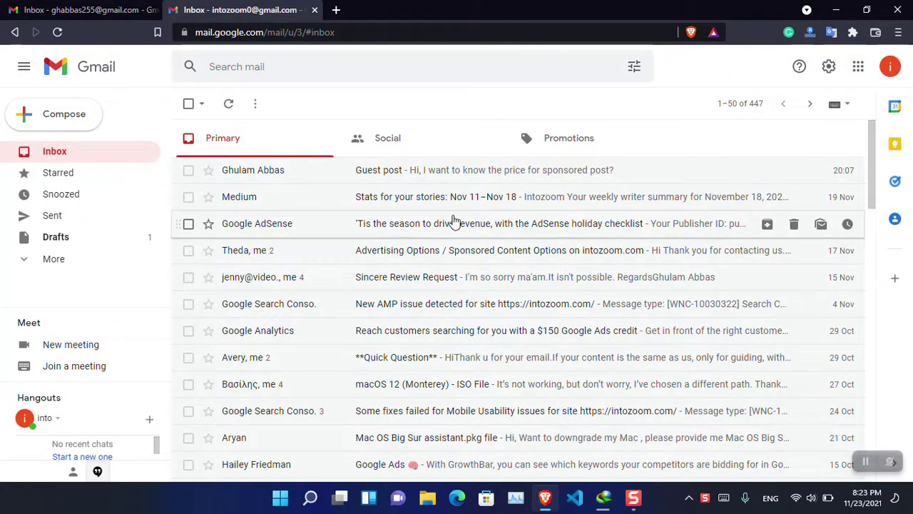
pyautogui.click(41, 6)
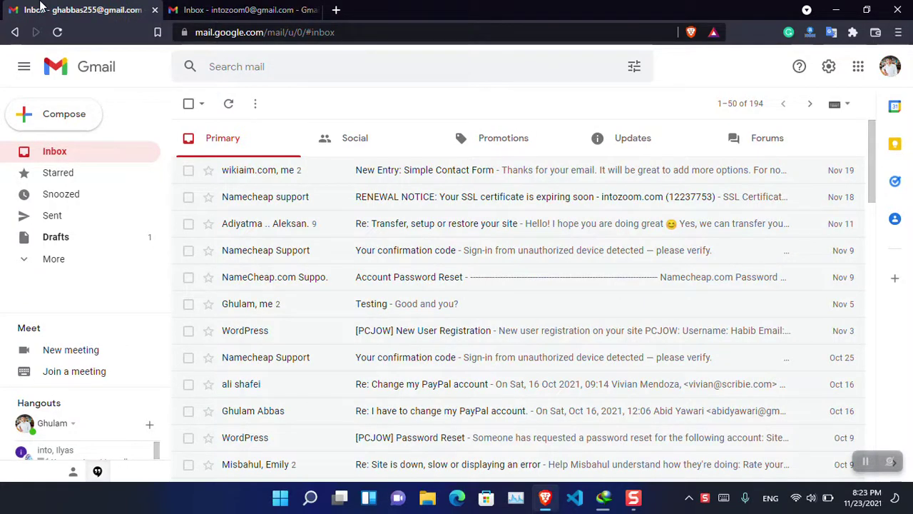
pyautogui.click(238, 8)
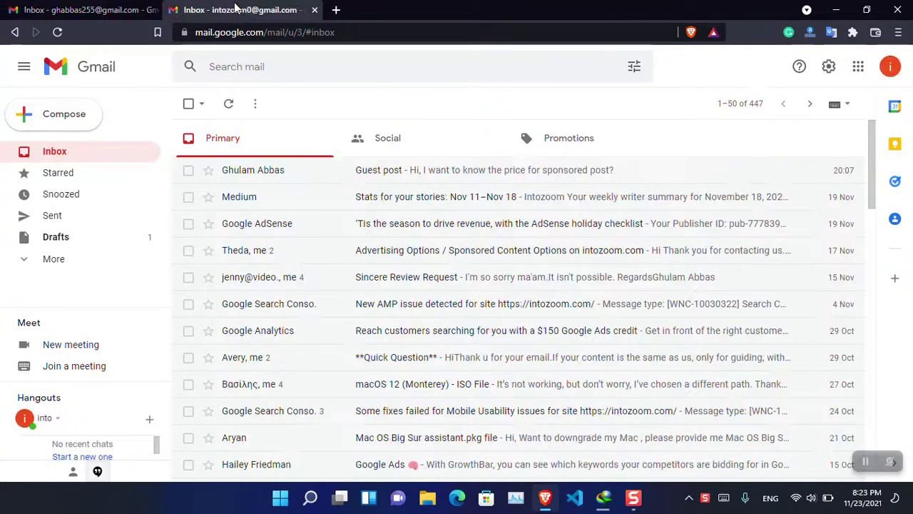
pyautogui.click(85, 7)
# Email the other account with subject 'guest post' and body 'What is the price for the guest post?'.
pyautogui.click(52, 122)
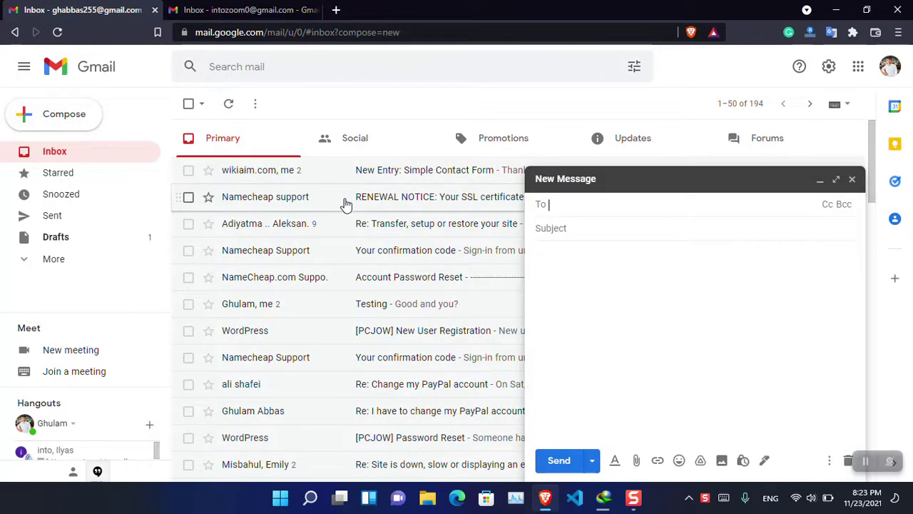
pyautogui.write('into')
pyautogui.press('Return')
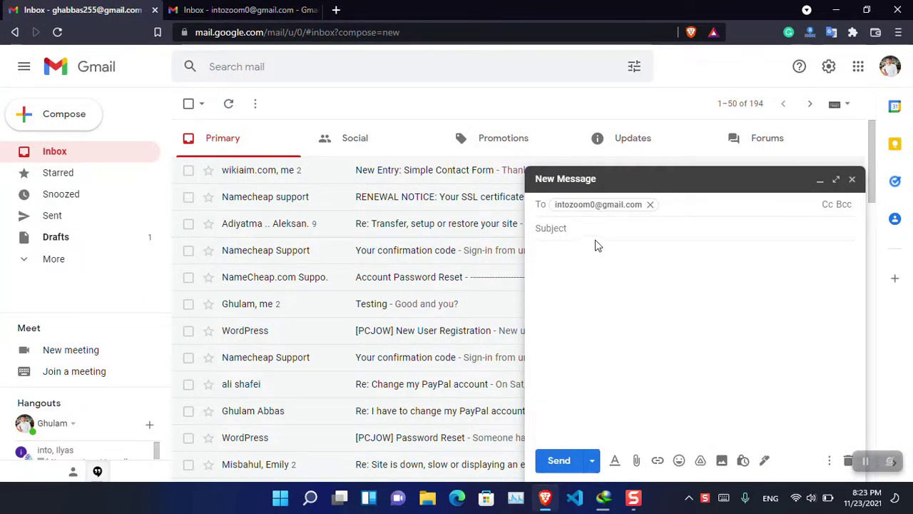
pyautogui.click(597, 230)
pyautogui.write('guest post')
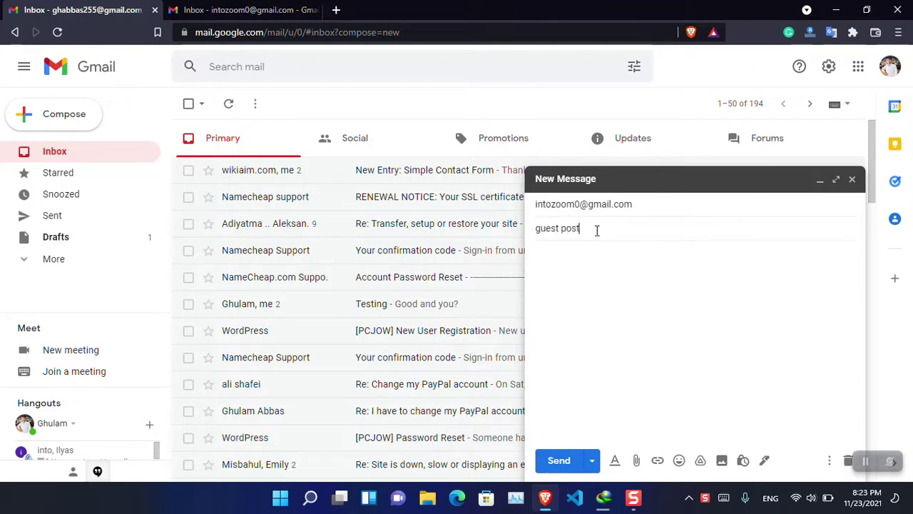
pyautogui.press('Tab')
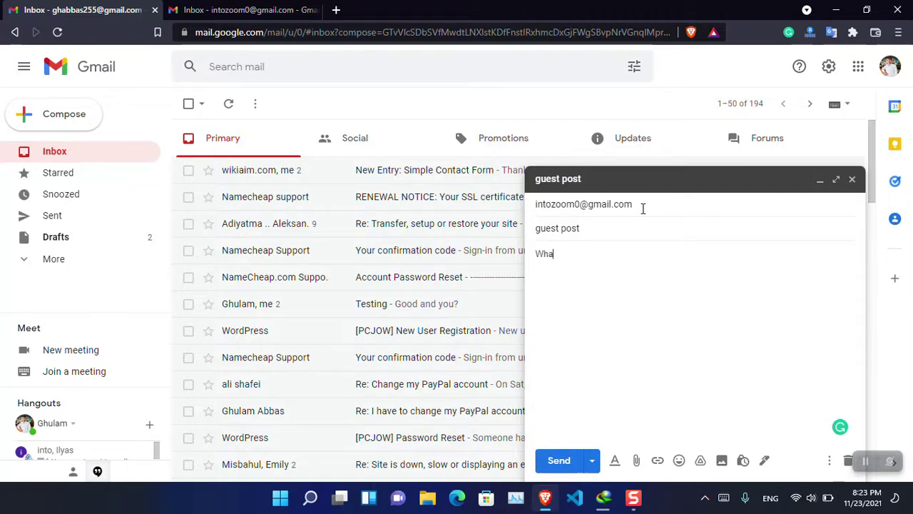
pyautogui.write('ice for the guest ')
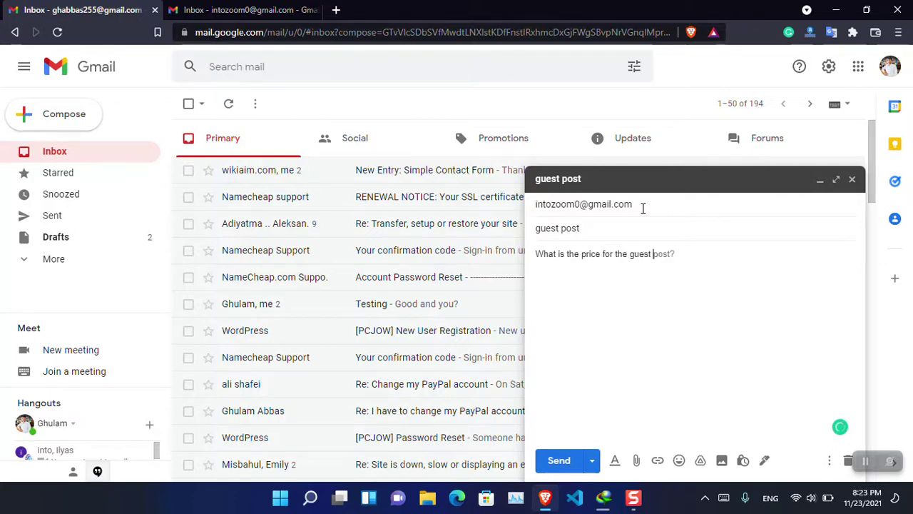
pyautogui.write('post?')
pyautogui.press('Return')
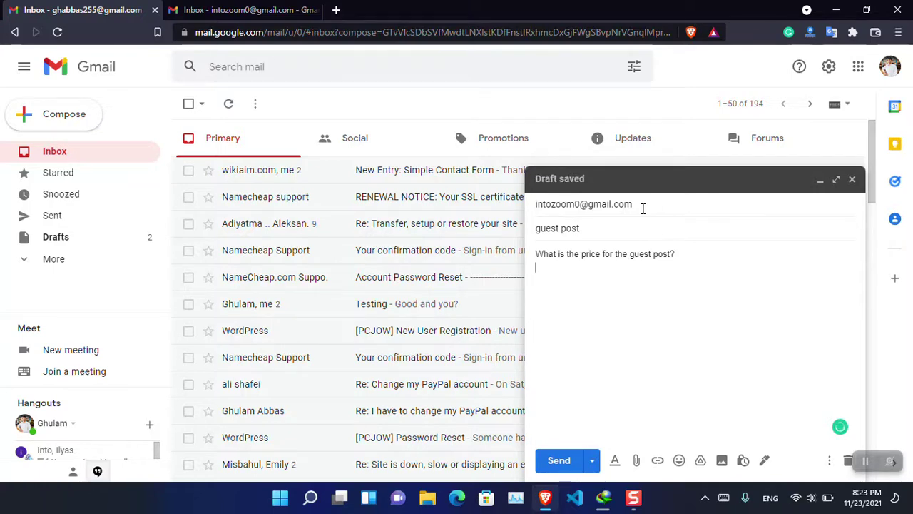
pyautogui.click(558, 460)
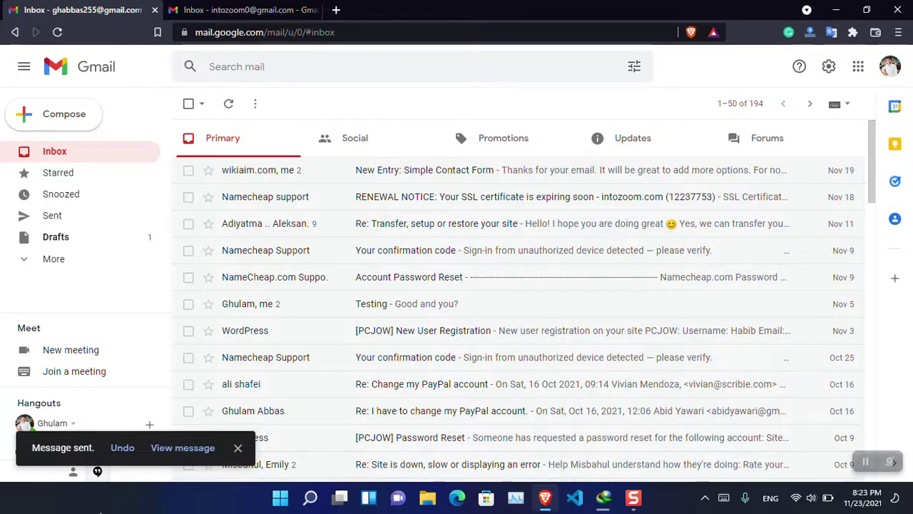
# Reload the receiving inbox, then read the auto-reply in the sender's 'guest post' thread.
pyautogui.click(212, 7)
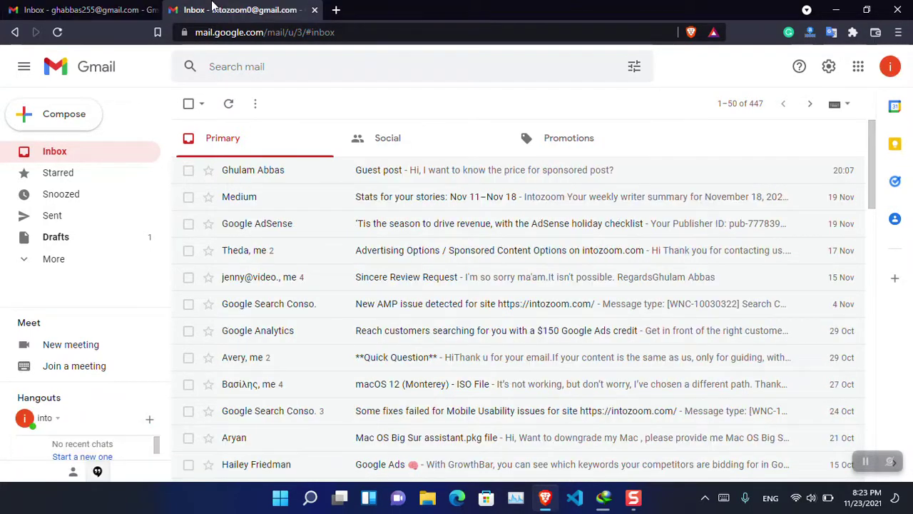
pyautogui.click(59, 33)
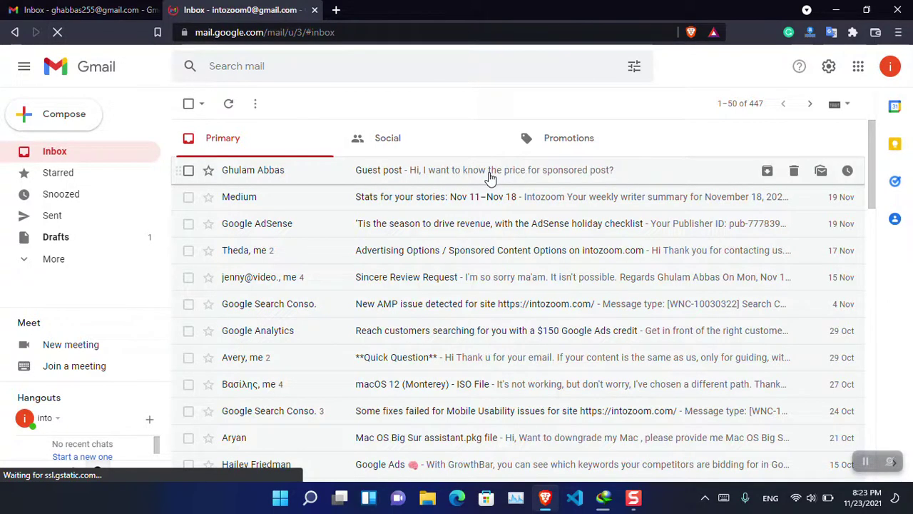
pyautogui.click(57, 9)
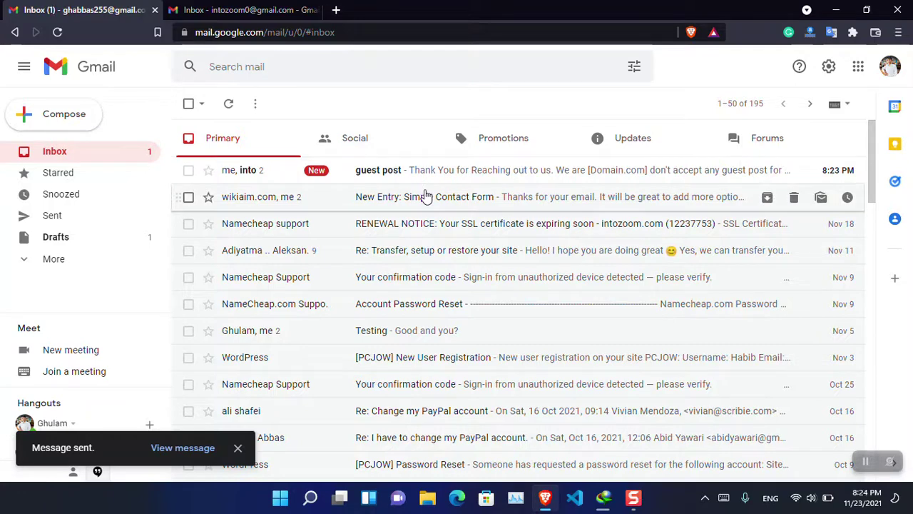
pyautogui.click(219, 11)
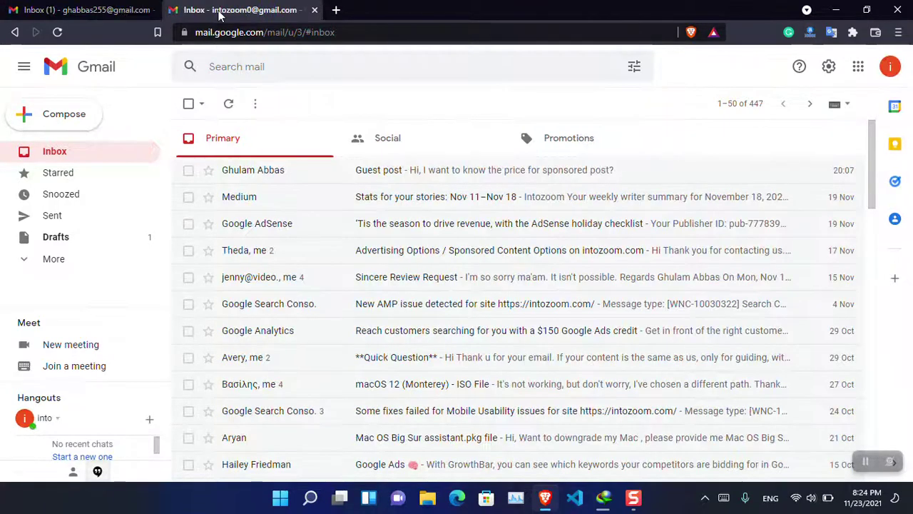
pyautogui.click(86, 10)
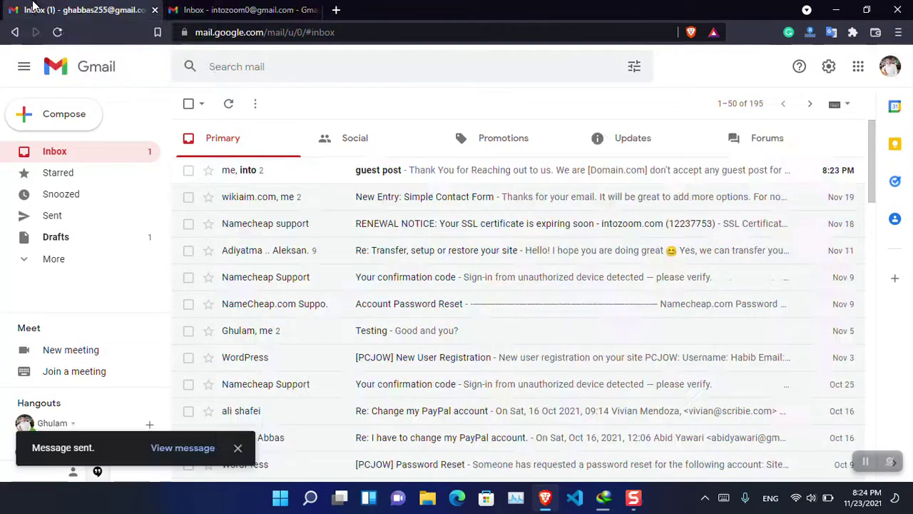
pyautogui.click(384, 179)
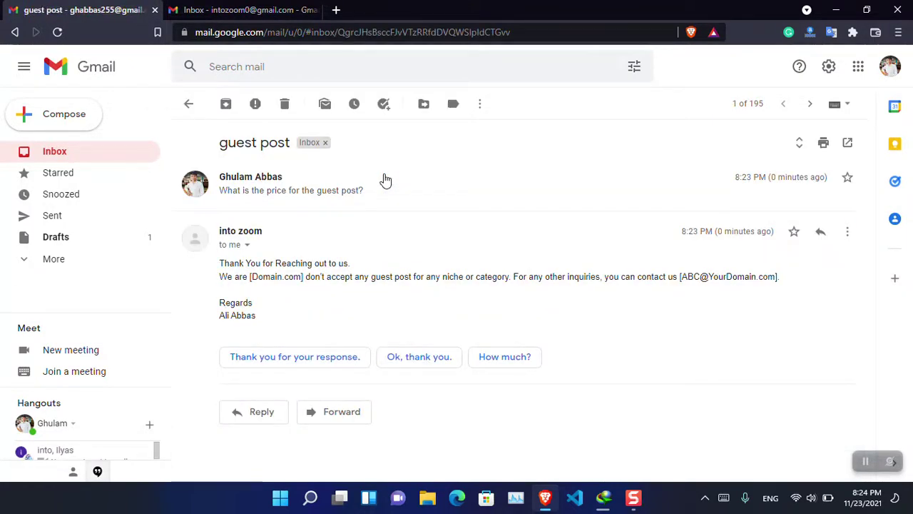
pyautogui.click(249, 10)
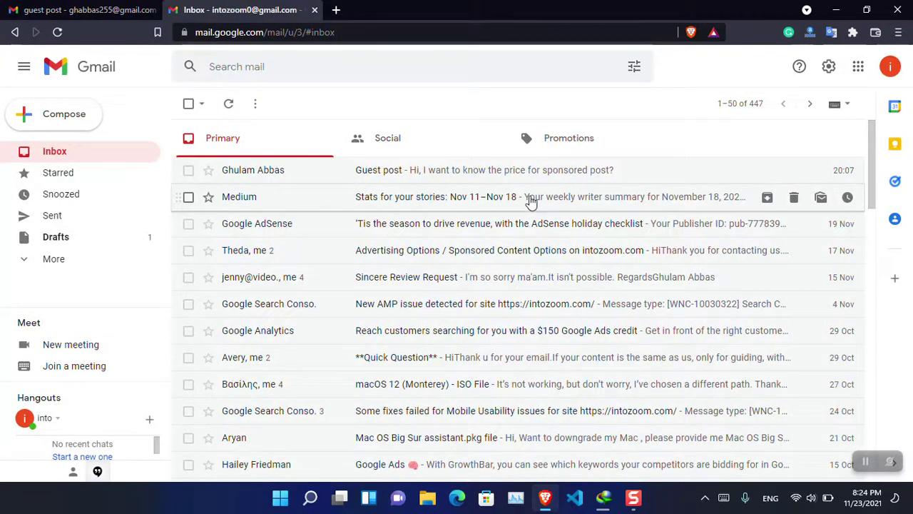
pyautogui.click(71, 9)
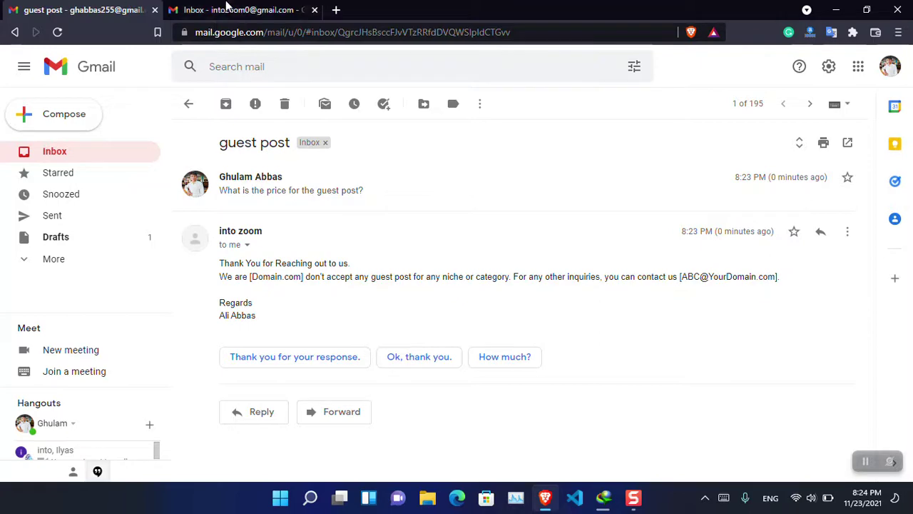
pyautogui.click(277, 8)
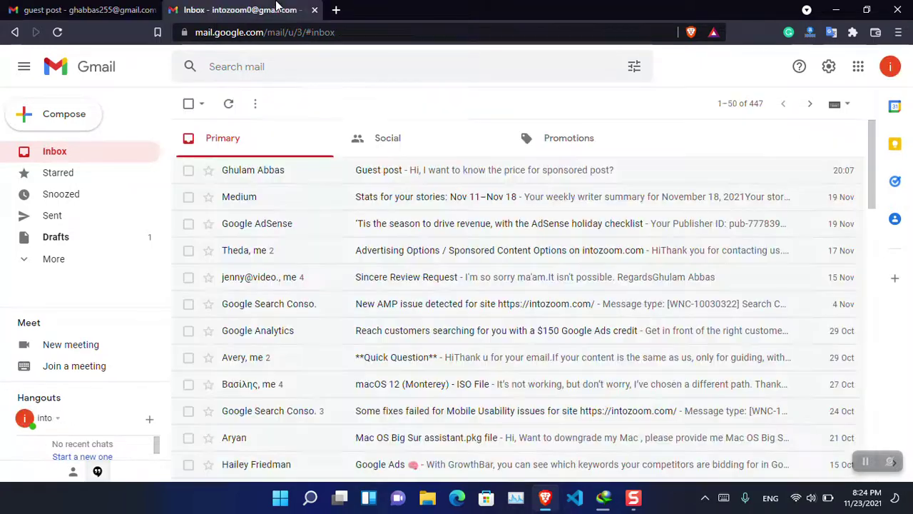
# Open another signed-in account's inbox in a new tab and close the old account's tab.
pyautogui.click(891, 67)
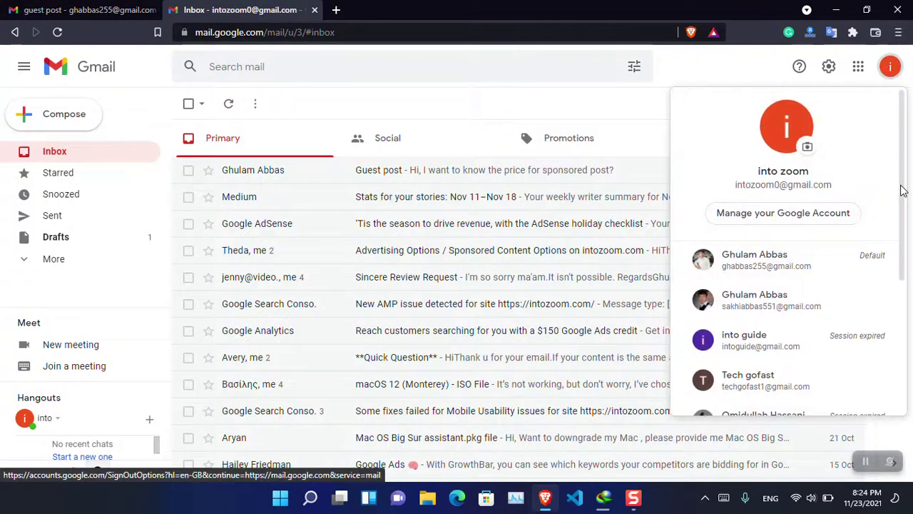
pyautogui.moveTo(903, 190); pyautogui.dragTo(908, 278)
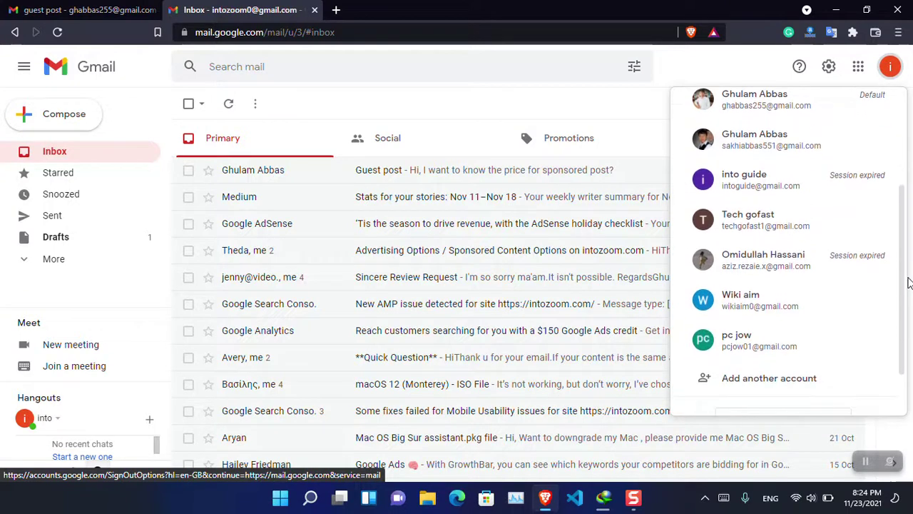
pyautogui.click(855, 296)
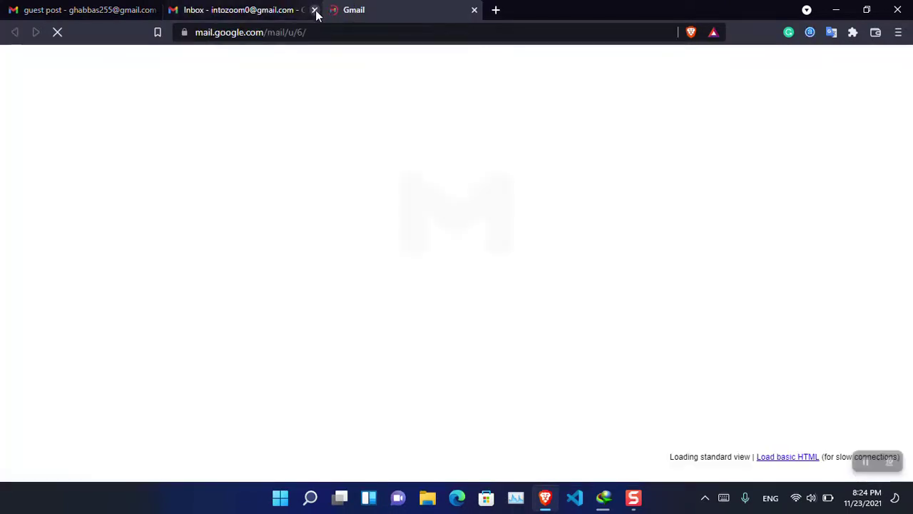
pyautogui.click(319, 10)
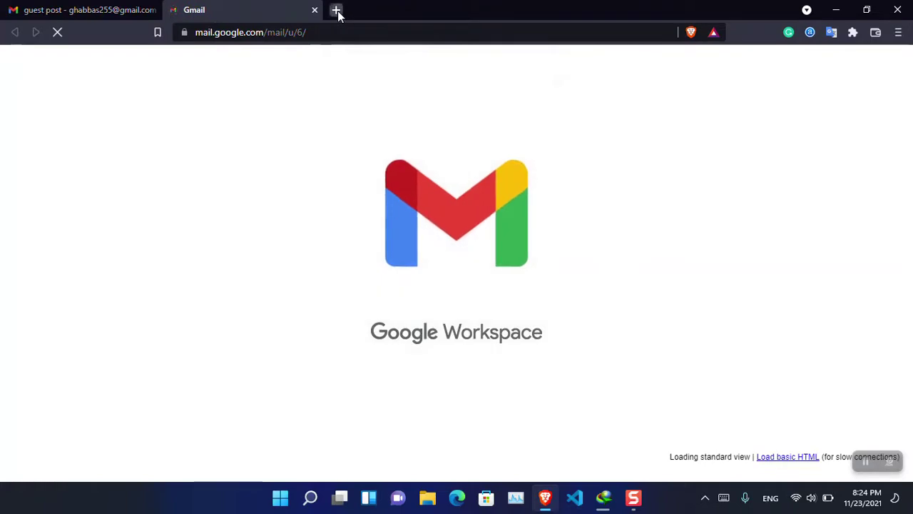
# Load wikiaim.com in a new tab, then return to the new Gmail inbox tab.
pyautogui.click(337, 11)
pyautogui.write('wikia')
pyautogui.press('Return')
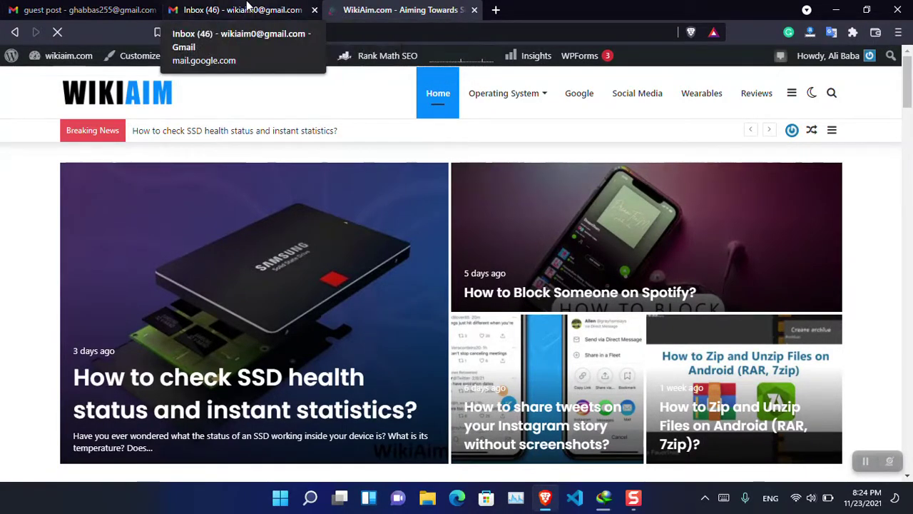
pyautogui.click(248, 8)
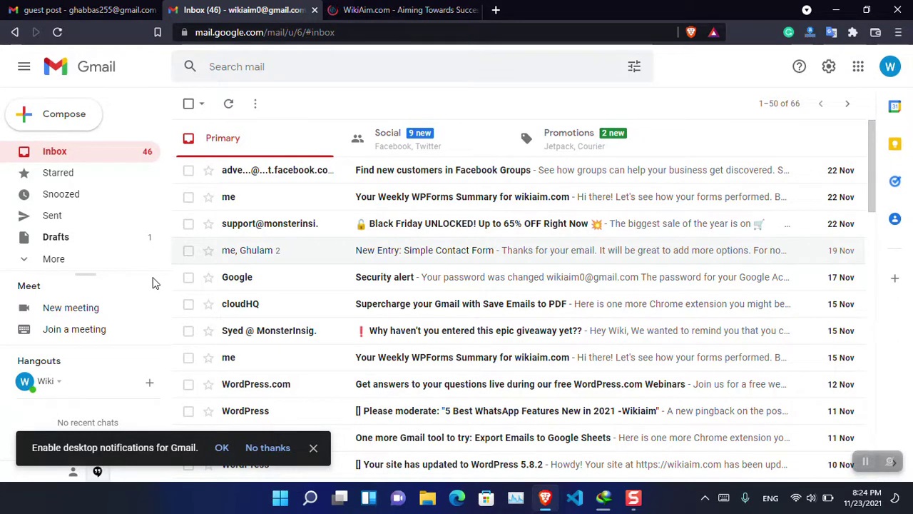
# Set Templates to Enable under Gmail's Advanced settings and save changes.
pyautogui.click(829, 68)
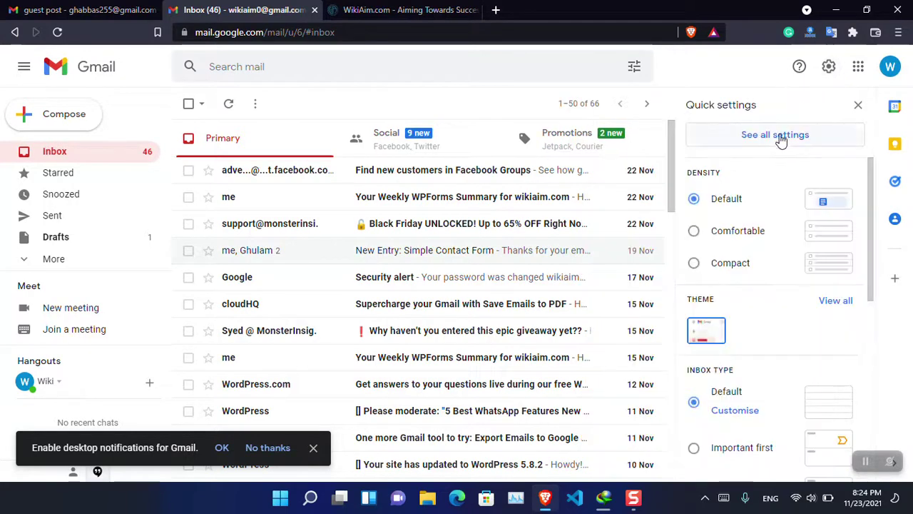
pyautogui.click(781, 145)
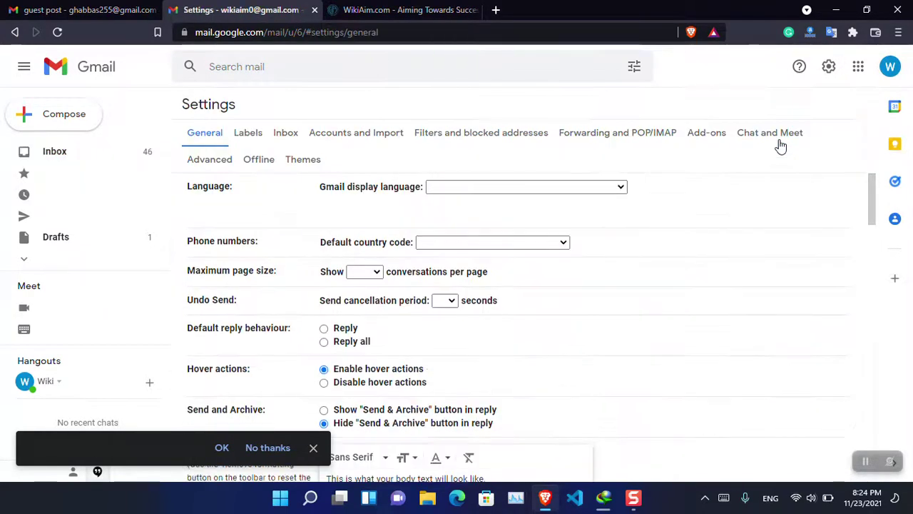
pyautogui.click(220, 160)
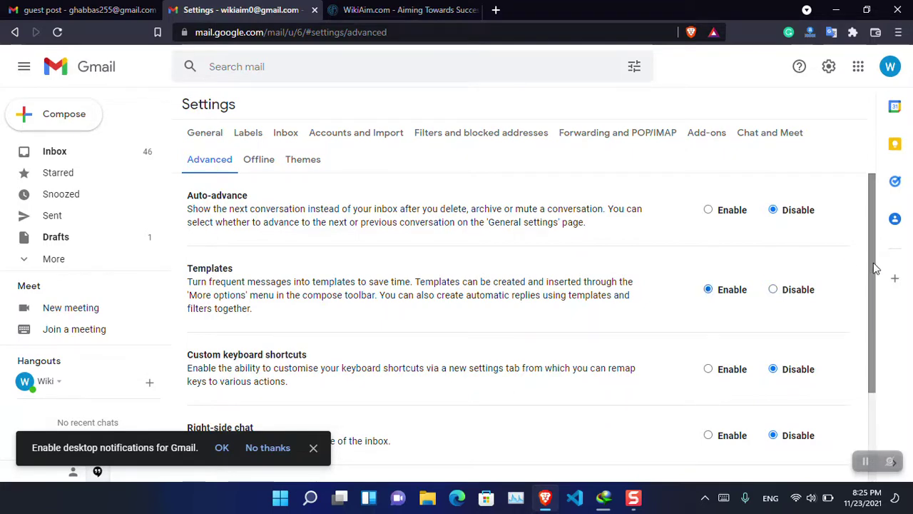
pyautogui.moveTo(873, 265); pyautogui.dragTo(888, 367)
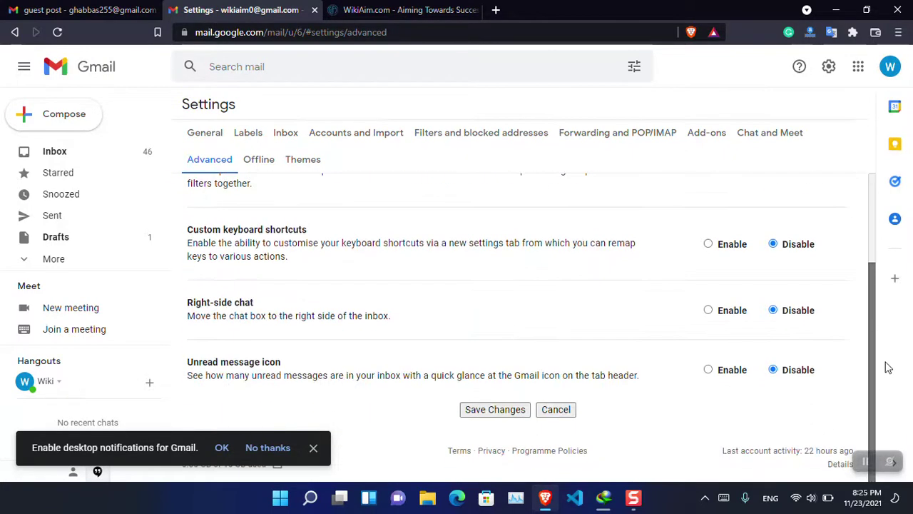
pyautogui.click(491, 412)
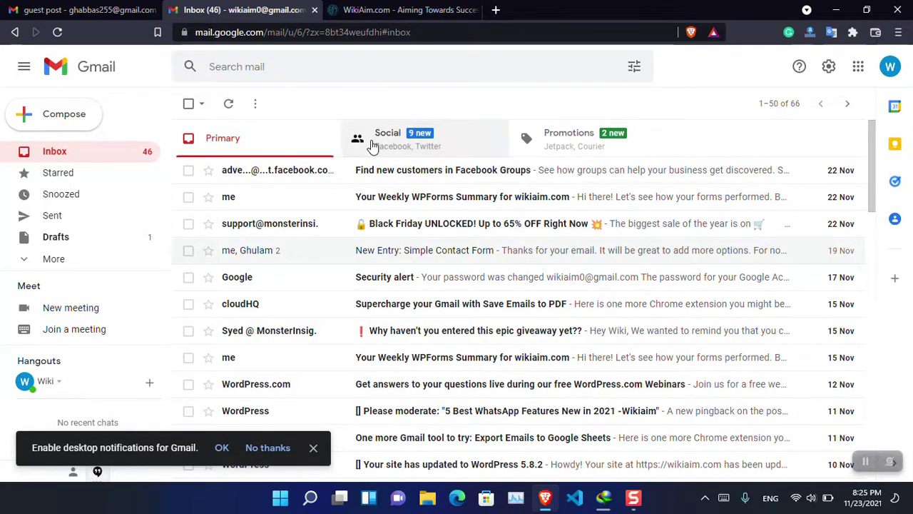
# Start a new message and paste in the auto-reply text copied from the guest post email.
pyautogui.click(84, 114)
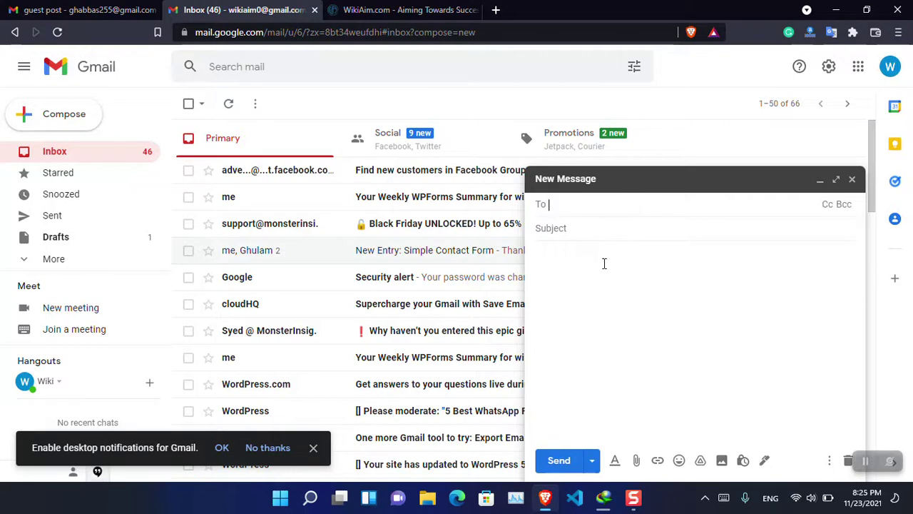
pyautogui.hotkey('ctrl', 'shift', 'Tab')
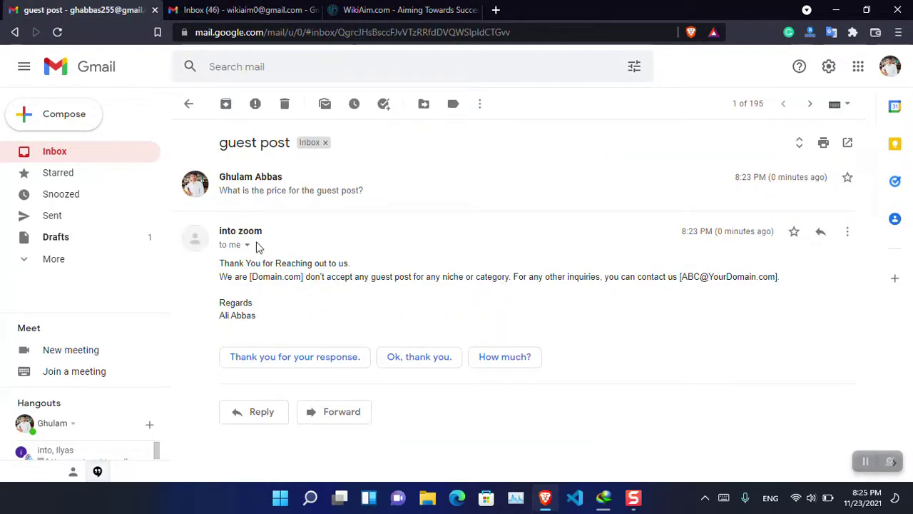
pyautogui.moveTo(222, 263); pyautogui.dragTo(275, 318)
pyautogui.hotkey('ctrl', 'c')
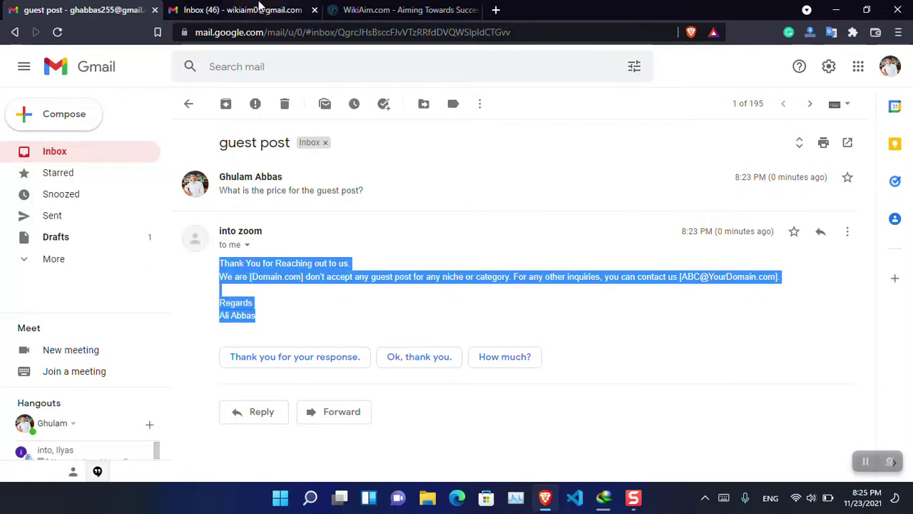
pyautogui.click(264, 10)
pyautogui.click(571, 242)
pyautogui.hotkey('ctrl', 'v')
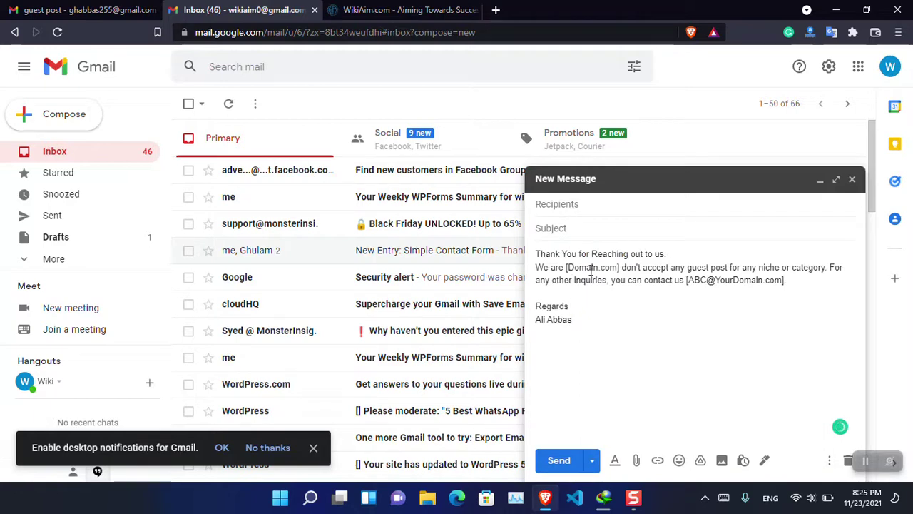
# Replace [Domain.com] with Wikiaim.com, adjust one word, and insert Wikiaim's info contact address.
pyautogui.moveTo(567, 267); pyautogui.dragTo(619, 270)
pyautogui.write('Wikiaim.com')
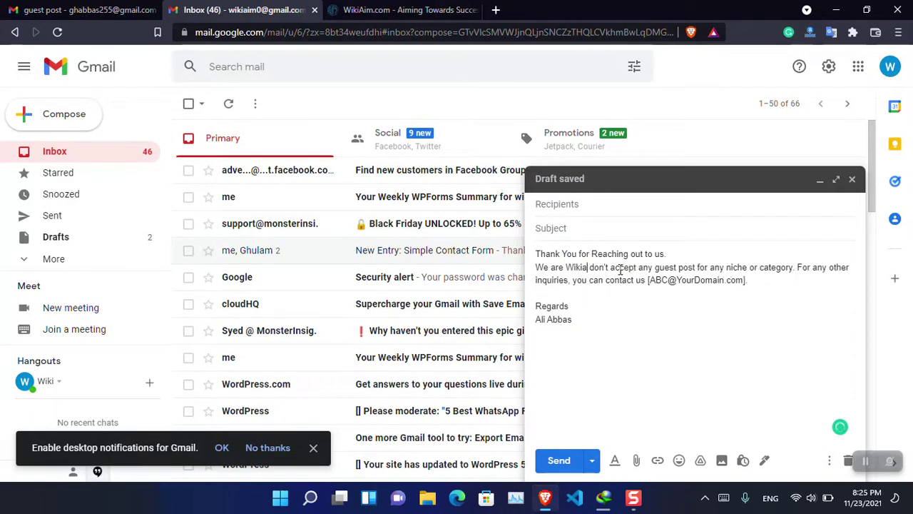
pyautogui.doubleClick(557, 268)
pyautogui.write('a')
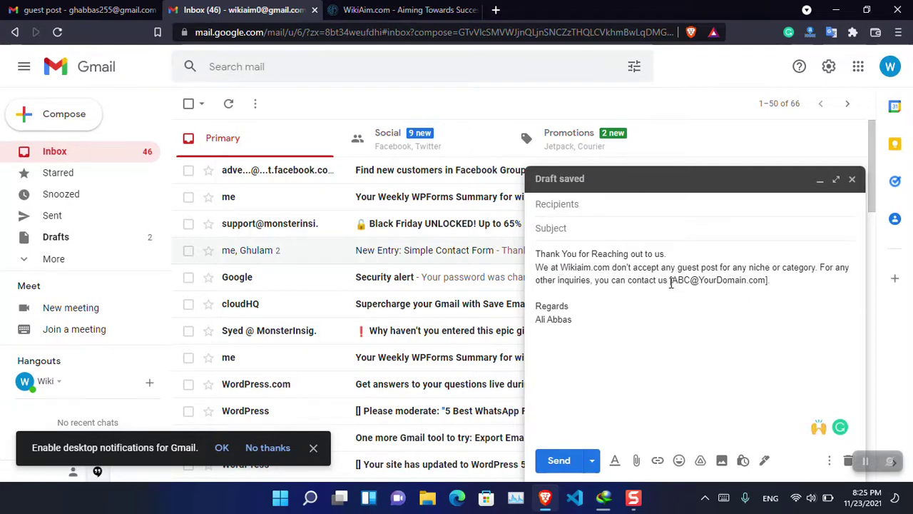
pyautogui.moveTo(671, 283); pyautogui.dragTo(763, 277)
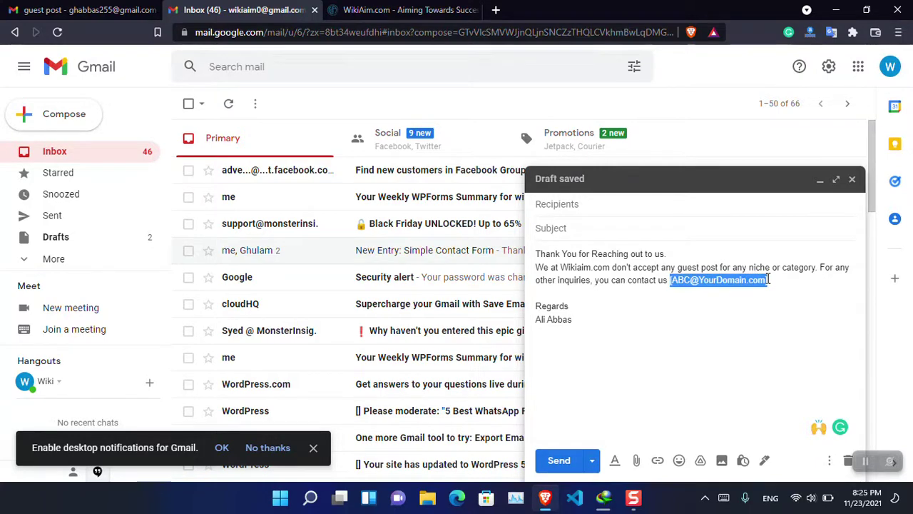
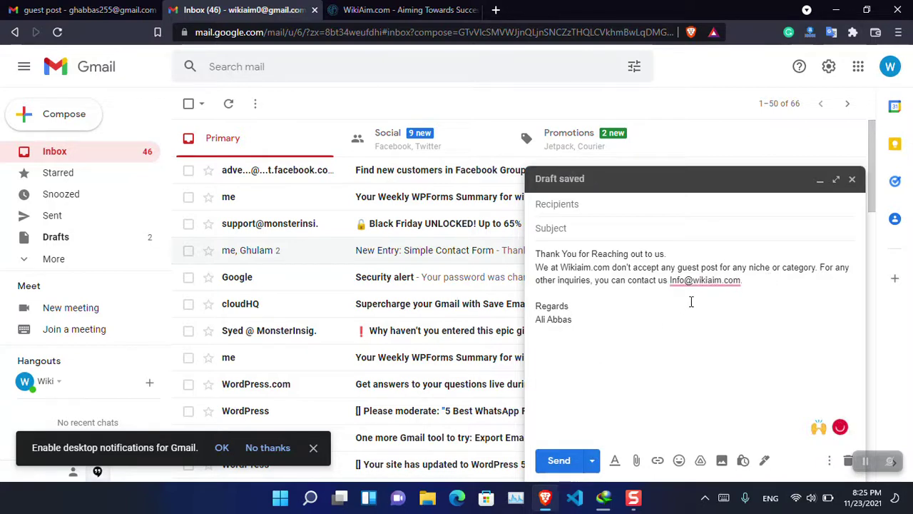
# Save the draft as a new template named 'Guest Post'.
pyautogui.click(829, 460)
pyautogui.moveTo(738, 320)
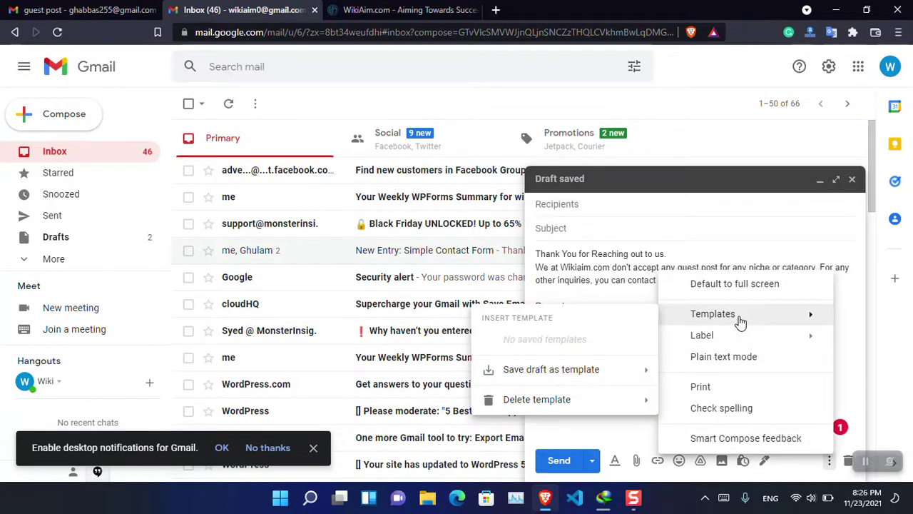
pyautogui.moveTo(618, 374)
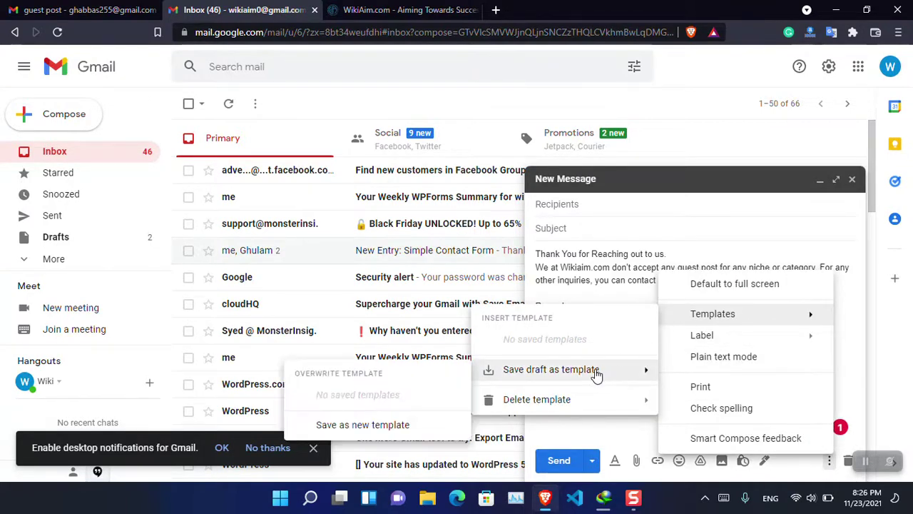
pyautogui.click(419, 430)
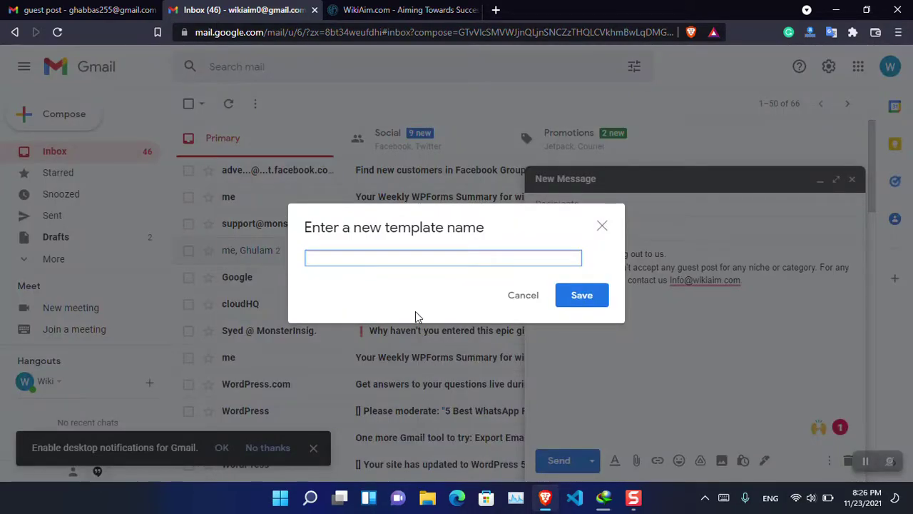
pyautogui.write('Guest Post')
pyautogui.press('Return')
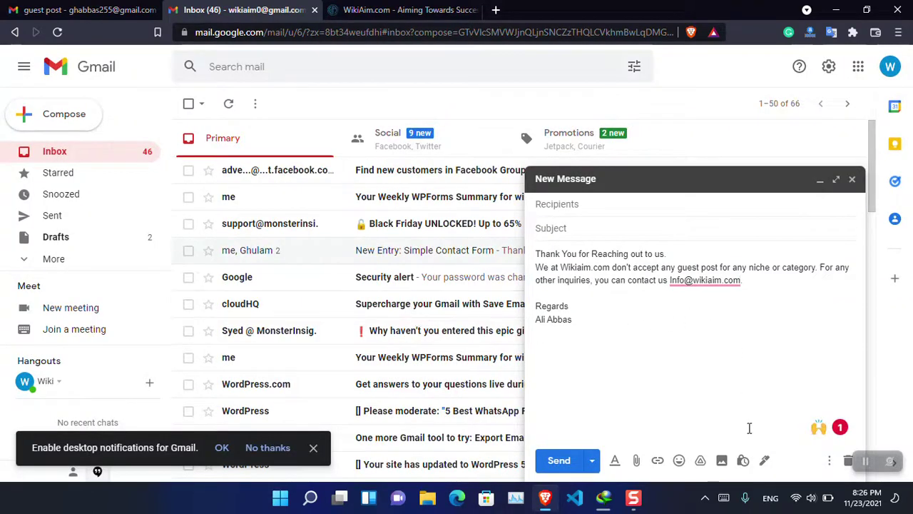
# Confirm Guest Post is listed among saved templates, then discard the draft.
pyautogui.click(829, 460)
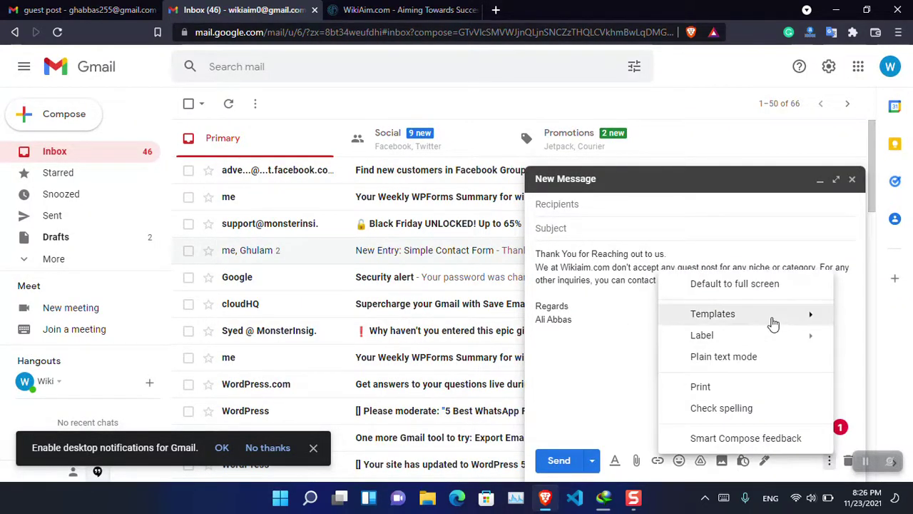
pyautogui.moveTo(675, 319)
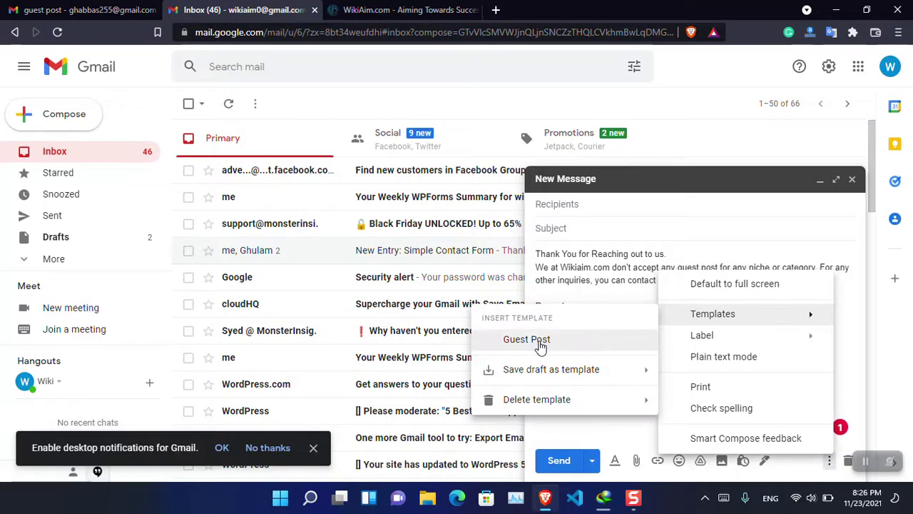
pyautogui.click(852, 179)
pyautogui.click(852, 179)
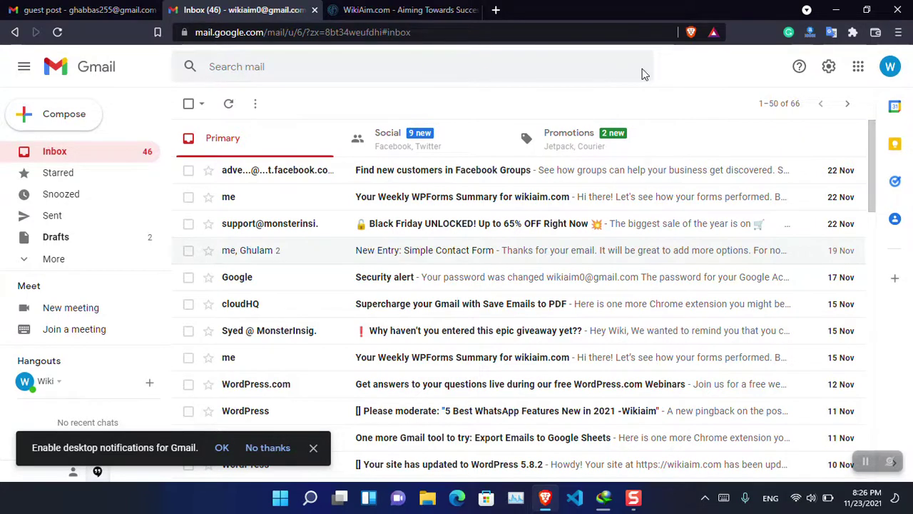
# Enter 'guest post' in the advanced search's Includes the words field.
pyautogui.click(643, 71)
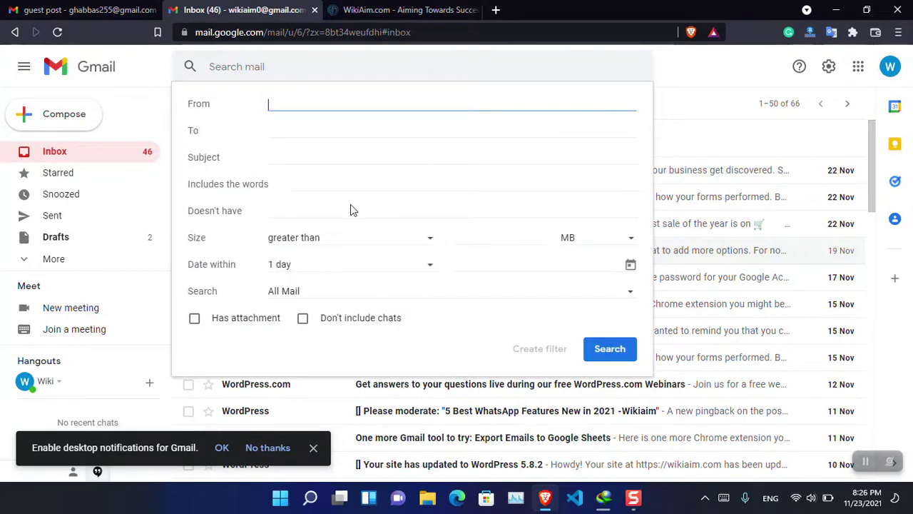
pyautogui.click(303, 184)
pyautogui.write('guest post')
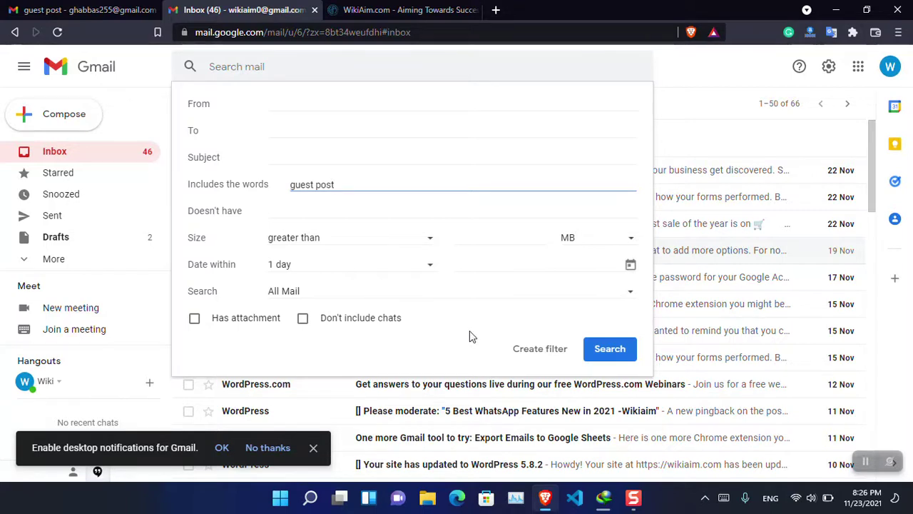
# Create a filter from that search that sends the Guest Post template as a reply.
pyautogui.click(526, 350)
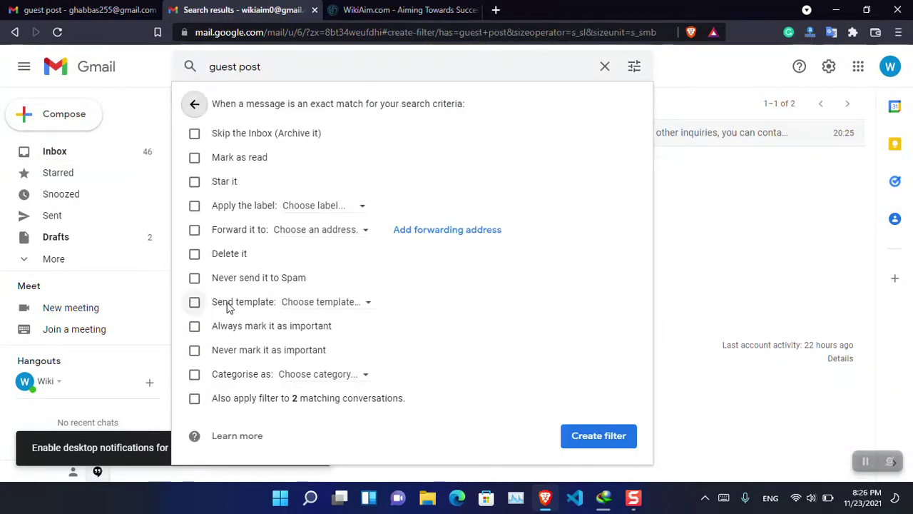
pyautogui.click(228, 307)
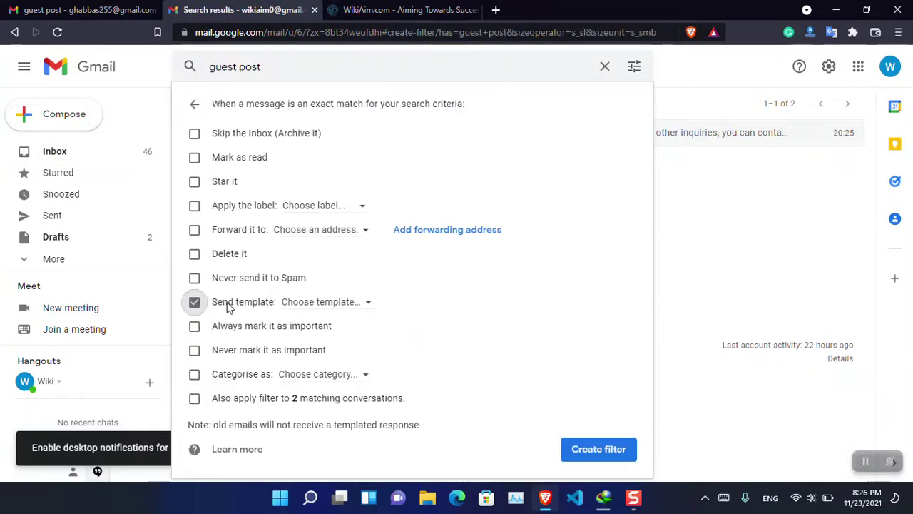
pyautogui.click(326, 304)
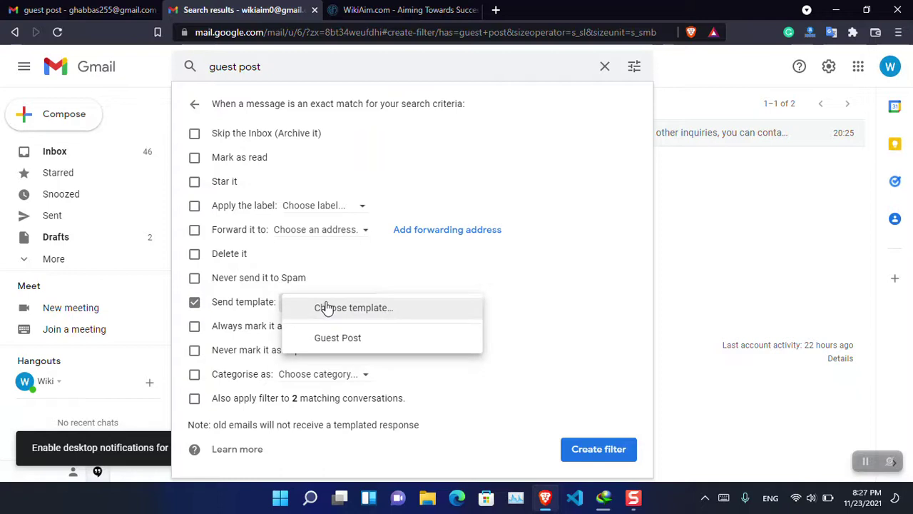
pyautogui.click(383, 341)
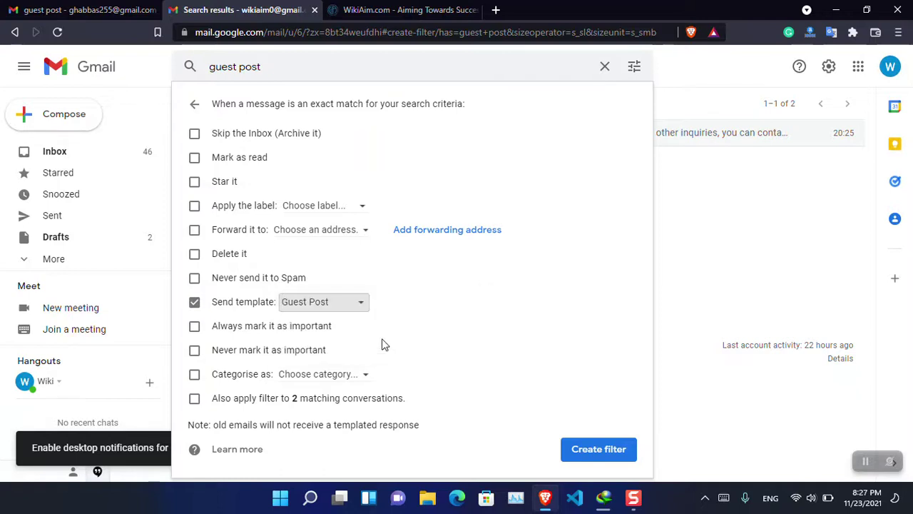
pyautogui.click(598, 449)
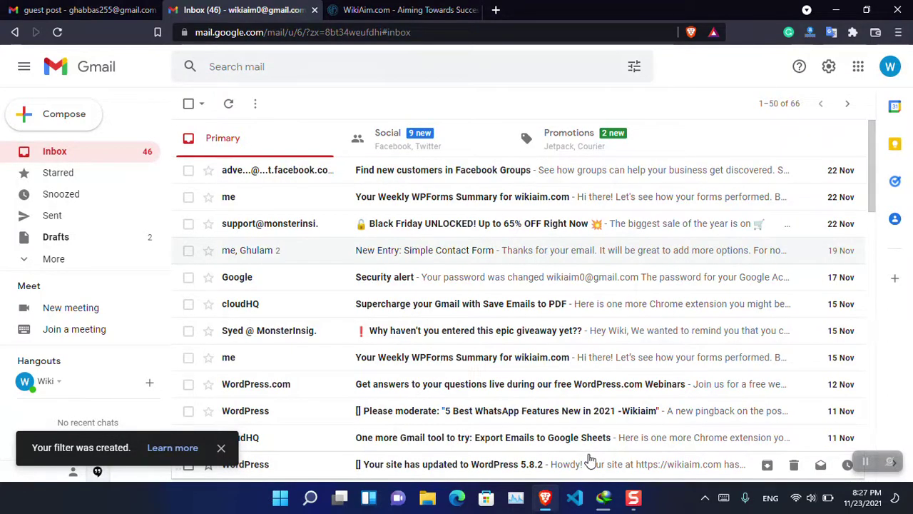
pyautogui.click(829, 68)
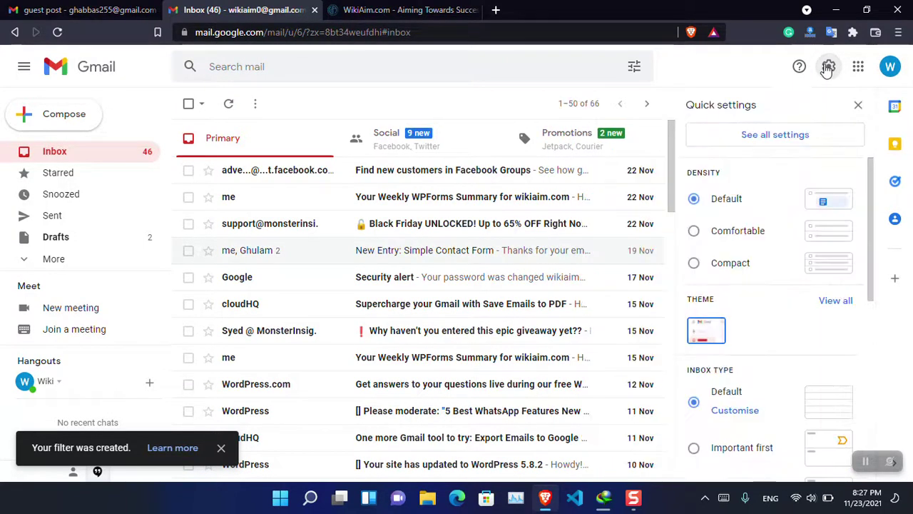
pyautogui.click(775, 143)
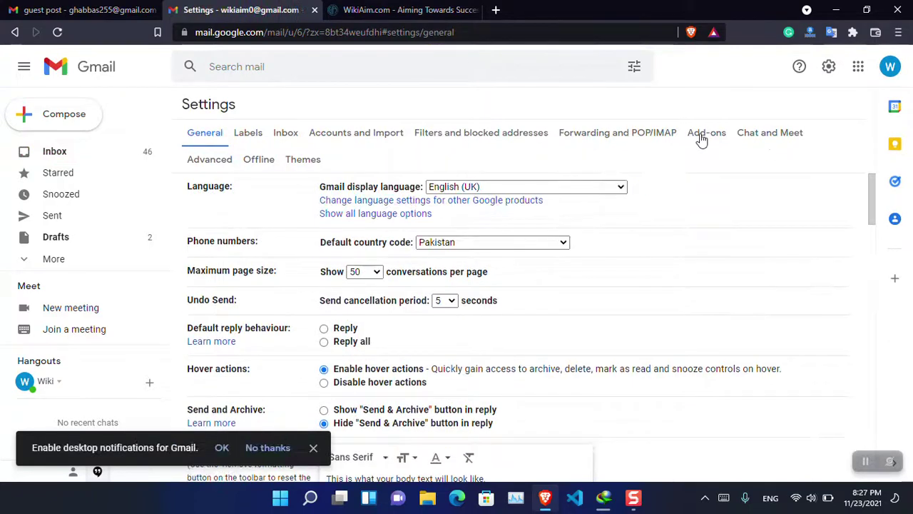
pyautogui.click(218, 160)
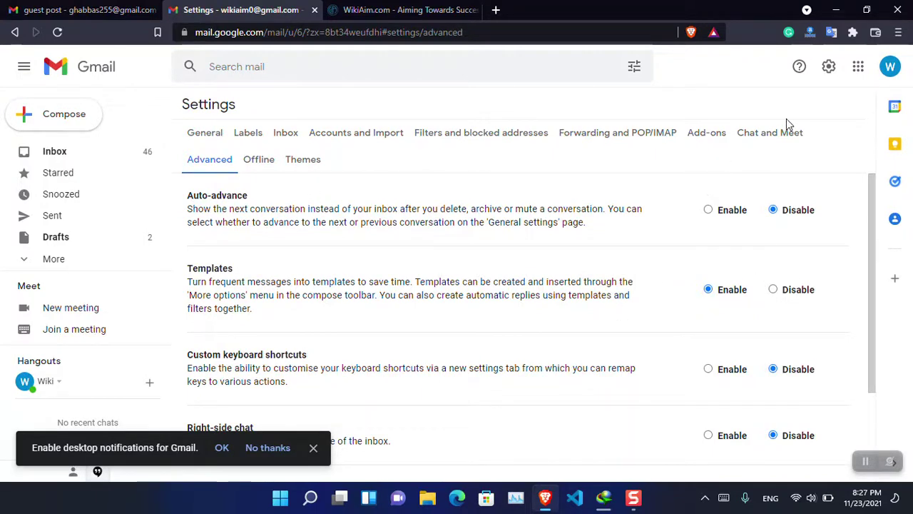
pyautogui.click(462, 134)
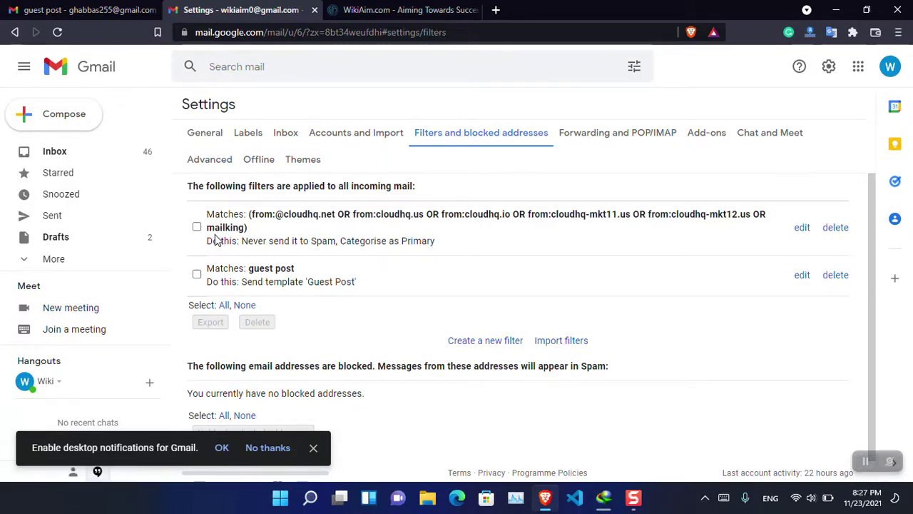
pyautogui.click(197, 275)
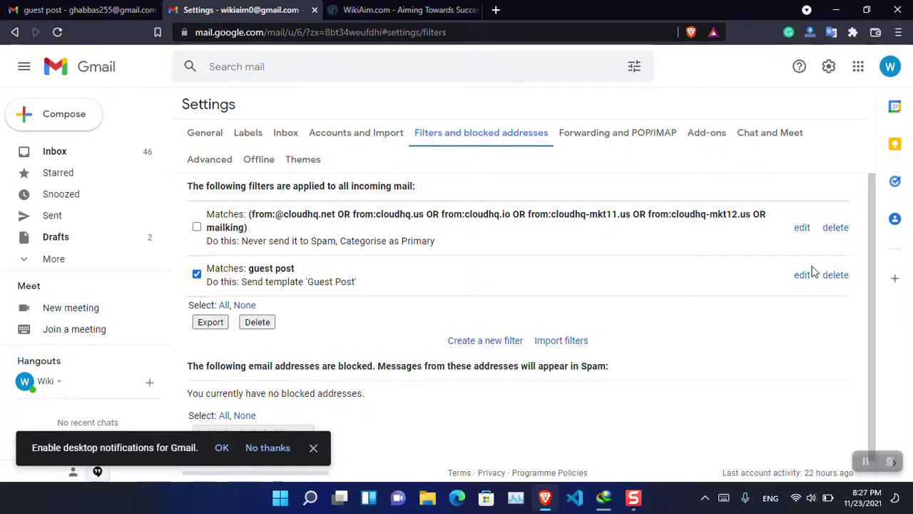
pyautogui.click(85, 72)
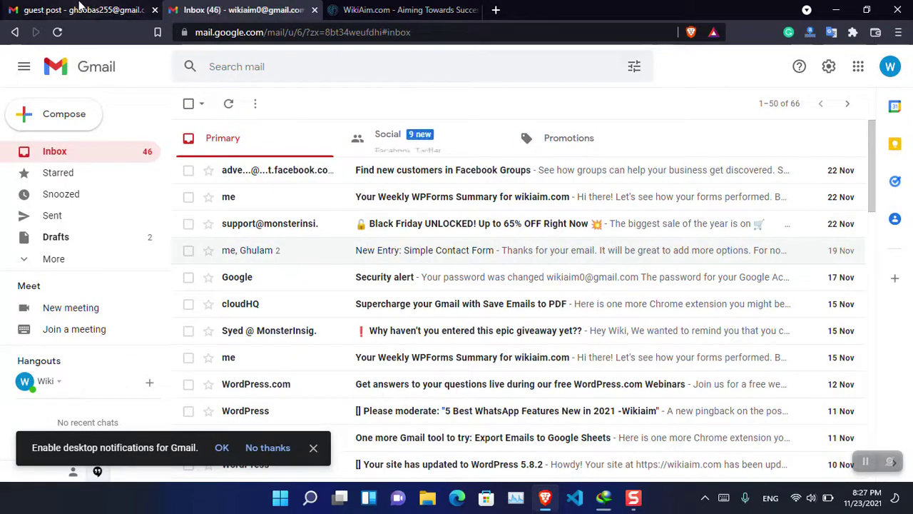
# Open another signed-in account's 181-message inbox in a new tab, then return to the filtered inbox.
pyautogui.click(79, 9)
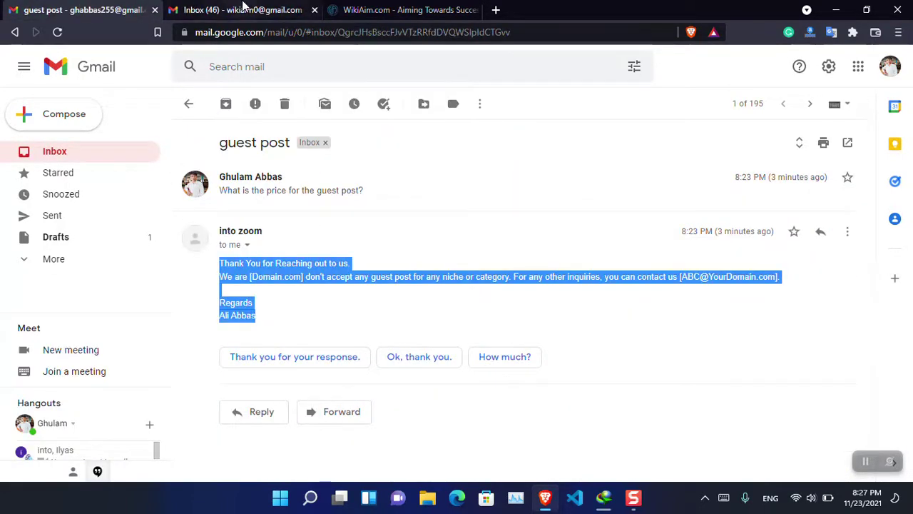
pyautogui.click(242, 9)
pyautogui.click(112, 9)
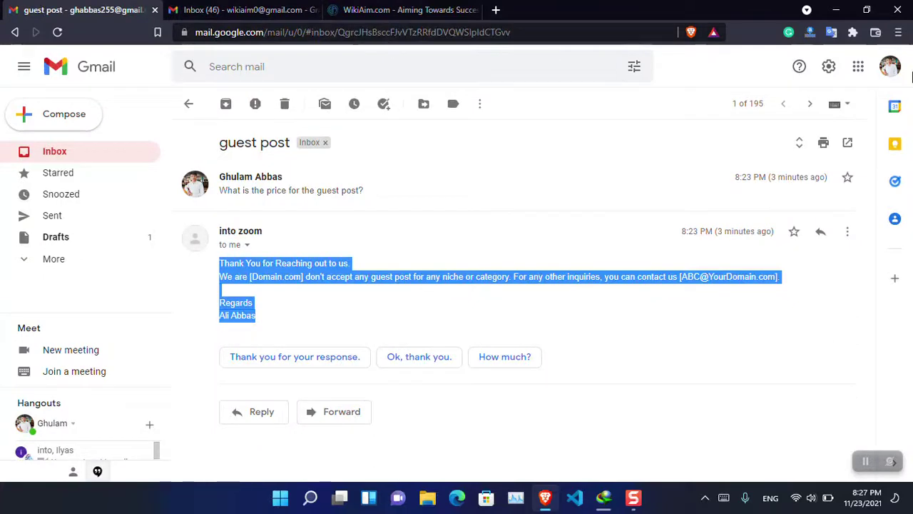
pyautogui.click(890, 66)
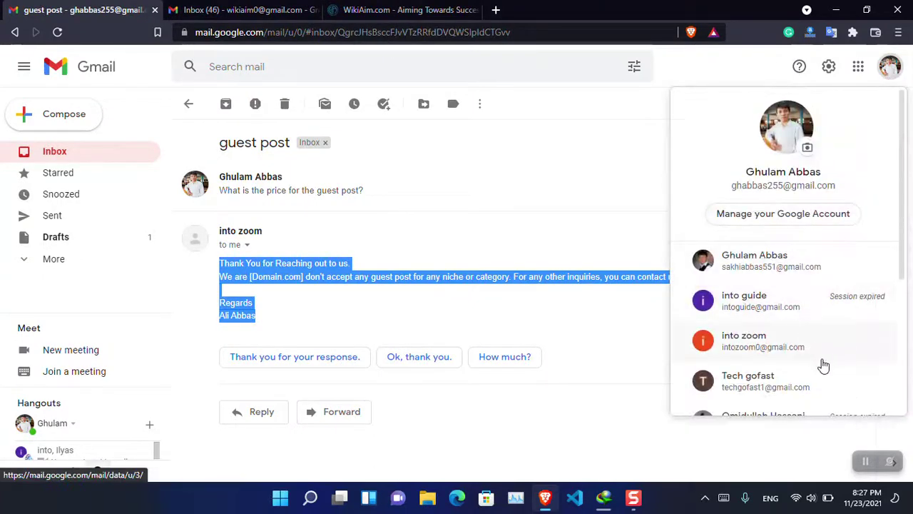
pyautogui.click(820, 391)
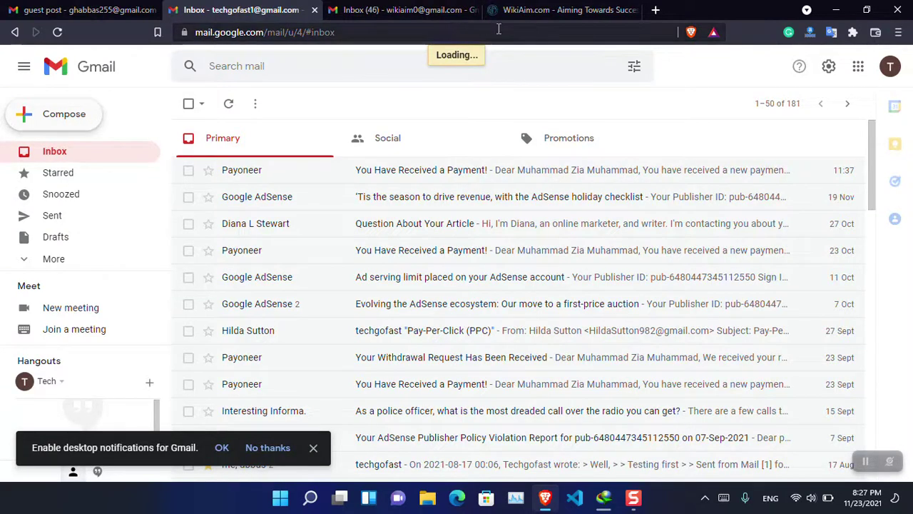
pyautogui.click(389, 10)
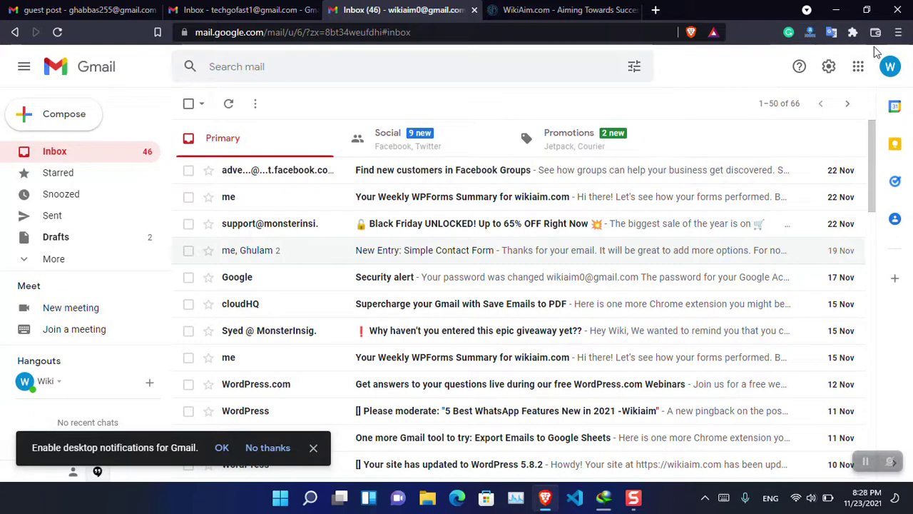
pyautogui.click(890, 67)
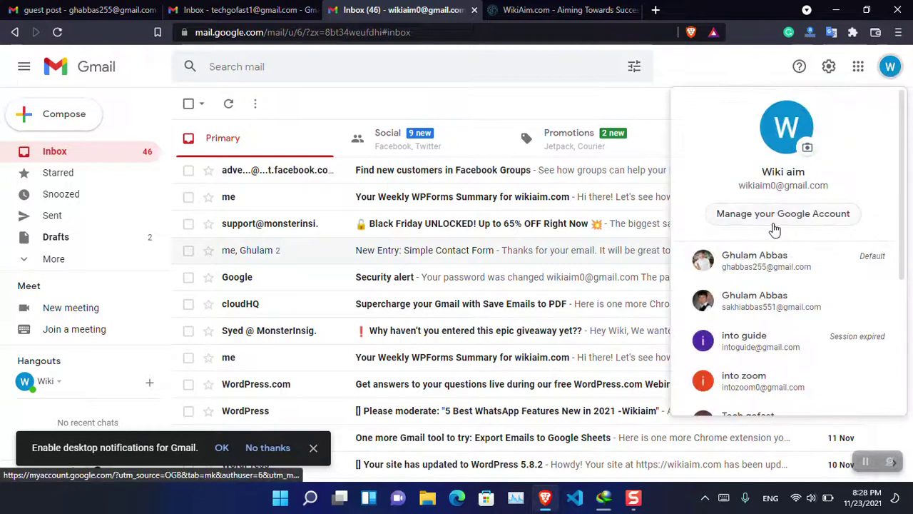
# Start a message from the second account addressed to the filtered inbox's Gmail address.
pyautogui.click(242, 10)
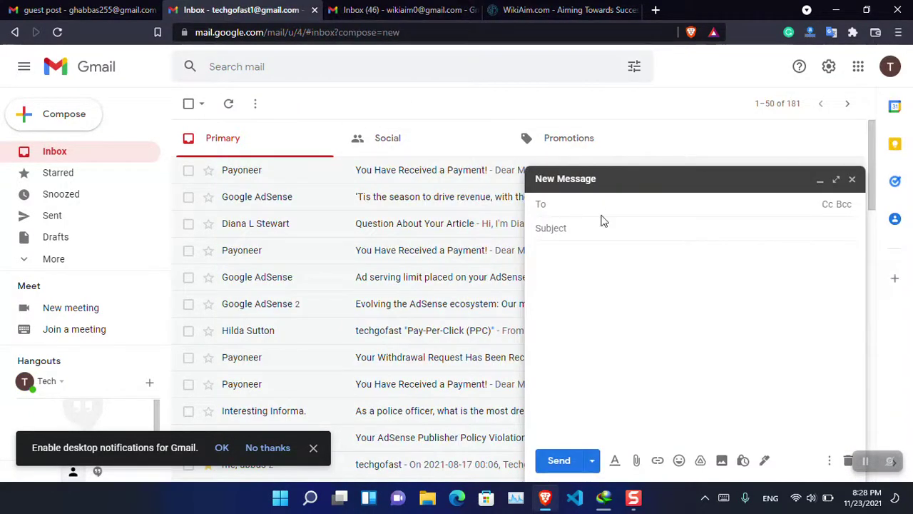
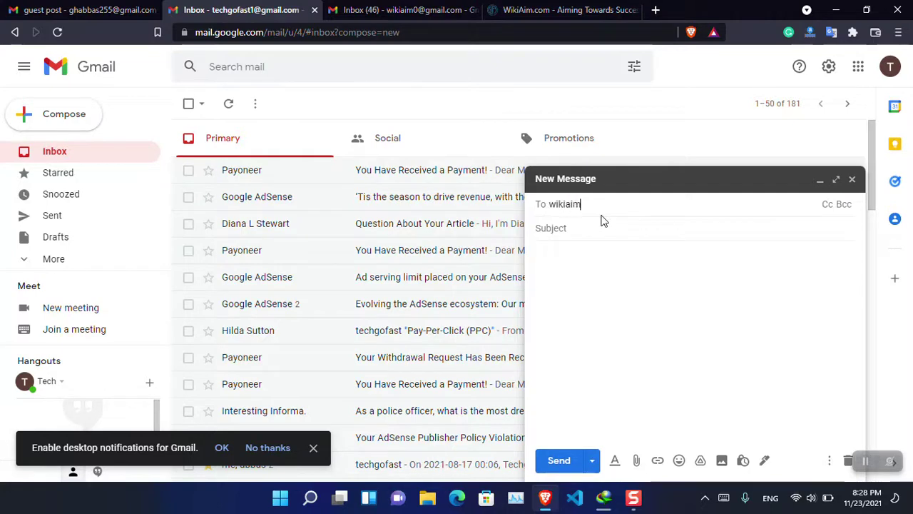
pyautogui.press('Return')
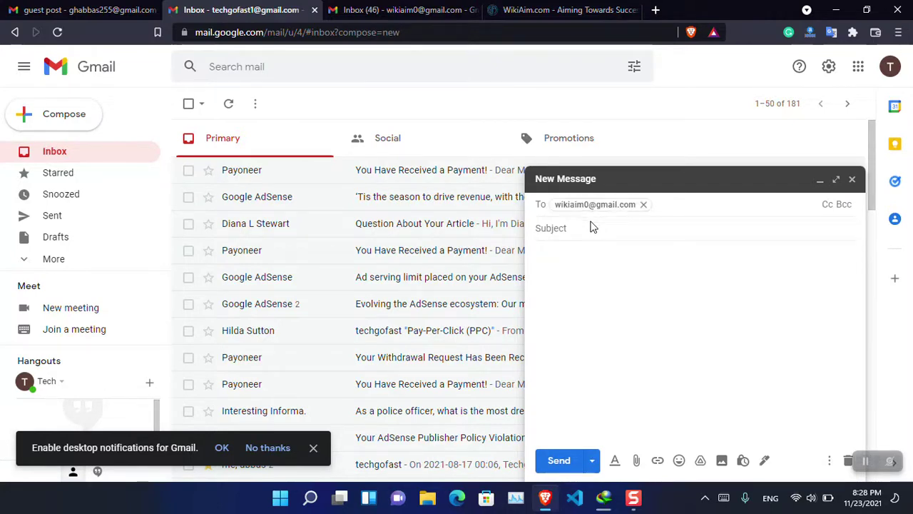
# Give it subject 'guest Post' and a body asking the guest post cost on Wikiam.com, then send.
pyautogui.write('guest Post')
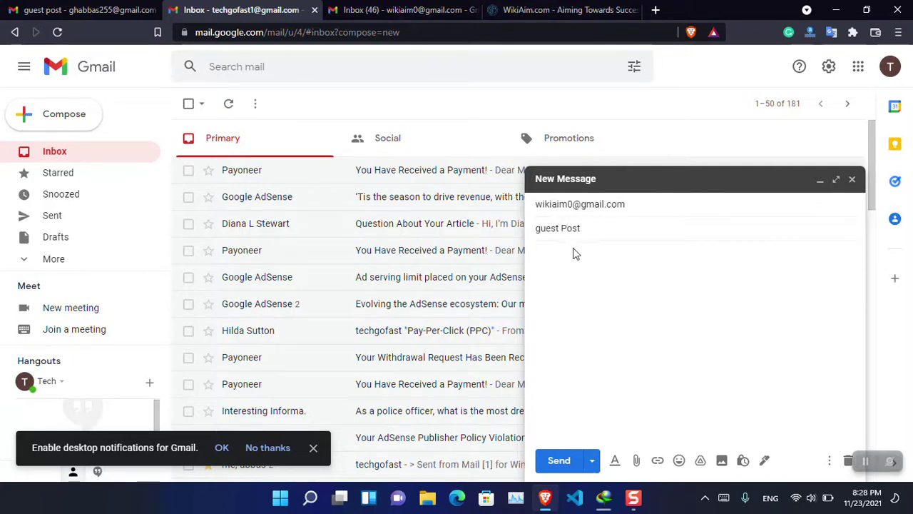
pyautogui.click(574, 251)
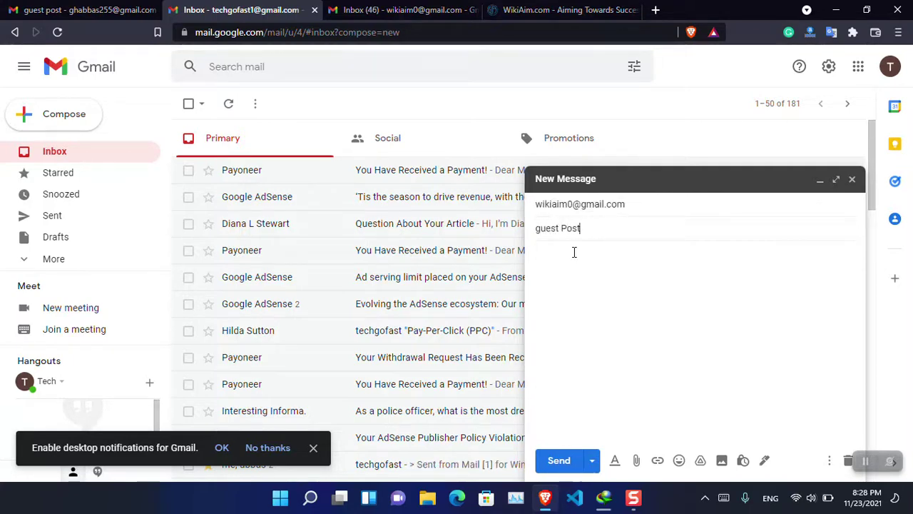
pyautogui.write('Hi,')
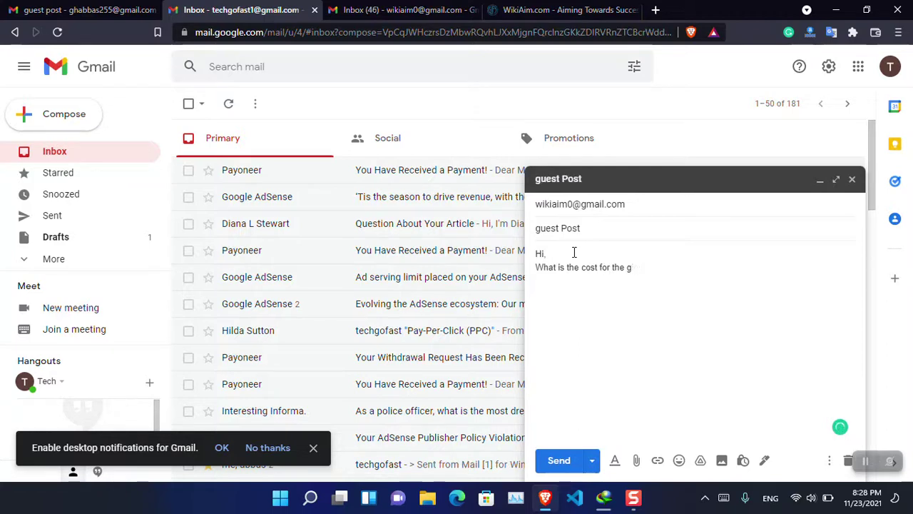
pyautogui.write('uest ps')
pyautogui.write('om')
pyautogui.press('Return')
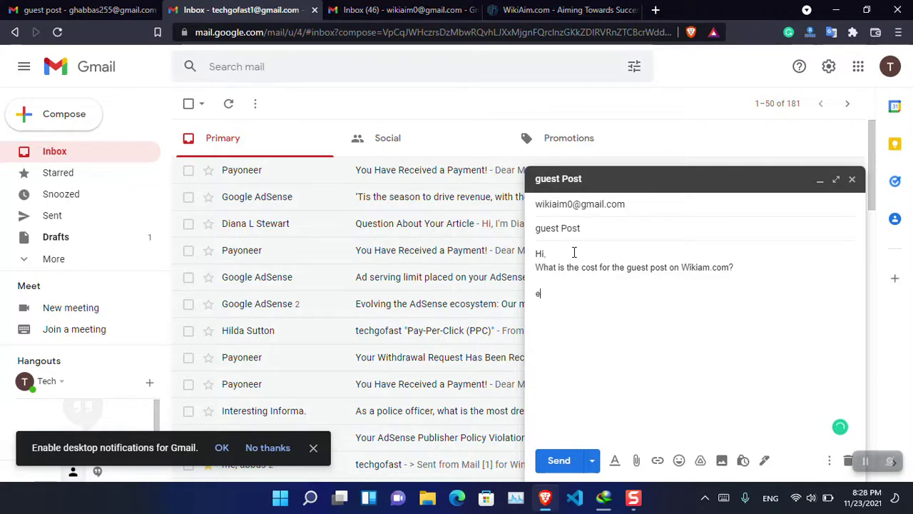
pyautogui.click(557, 461)
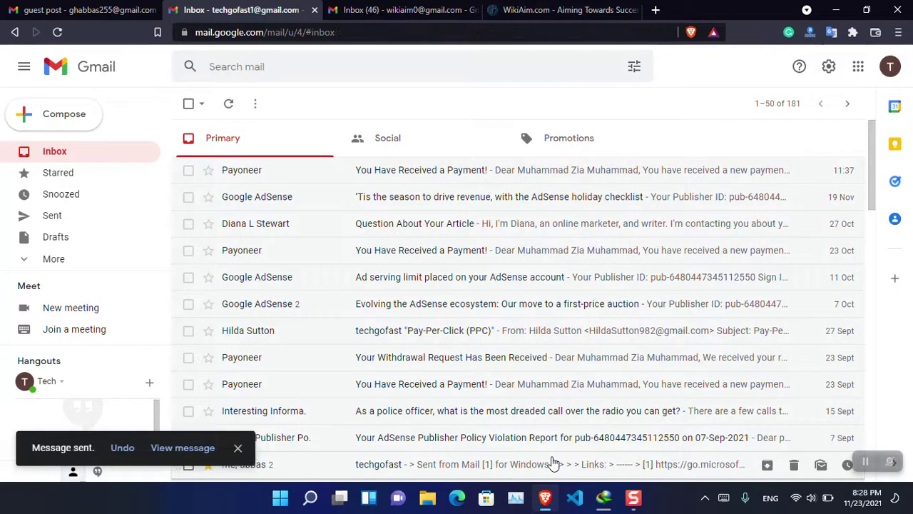
# Confirm the Thank You auto-reply arrived in the sender's 'guest Post' thread, then view the WikiAim site.
pyautogui.click(376, 8)
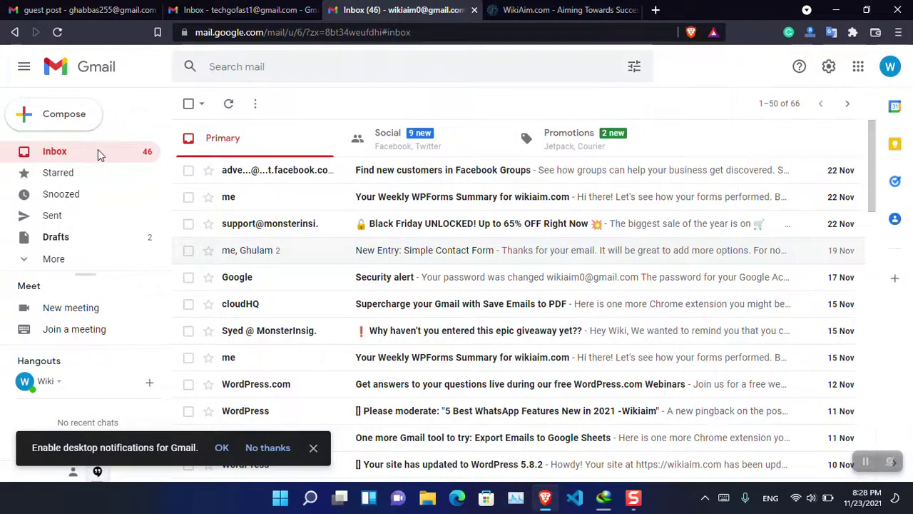
pyautogui.click(230, 9)
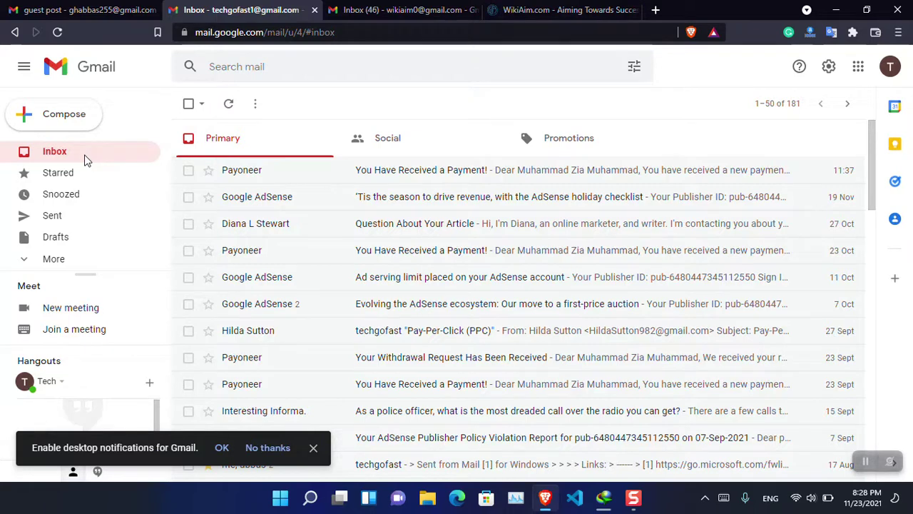
pyautogui.click(60, 156)
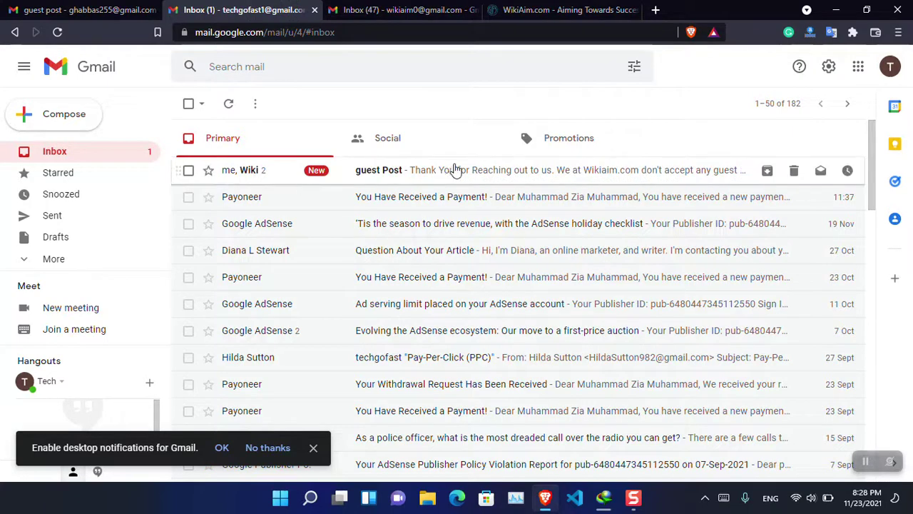
pyautogui.click(456, 169)
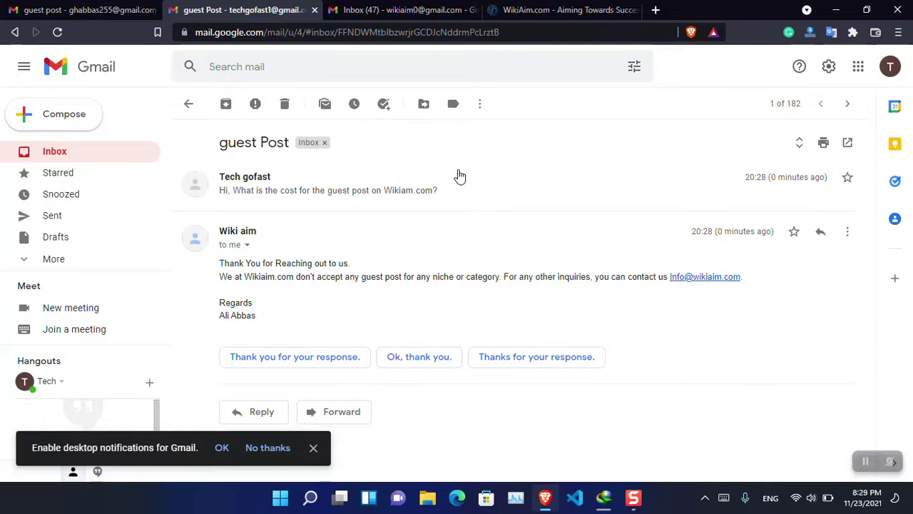
pyautogui.click(549, 10)
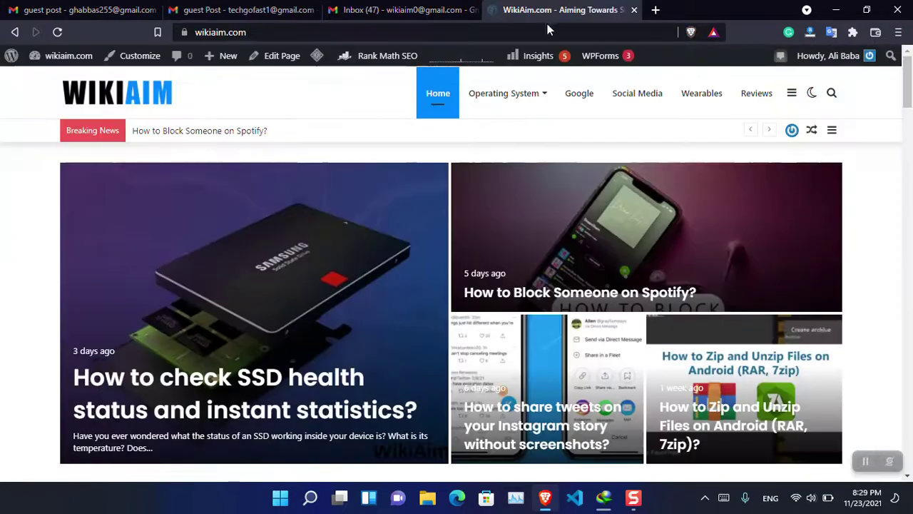
# Load intozoom.com in the browser, removing the autocompleted suggestion.
pyautogui.click(545, 29)
pyautogui.write('intozoom.com')
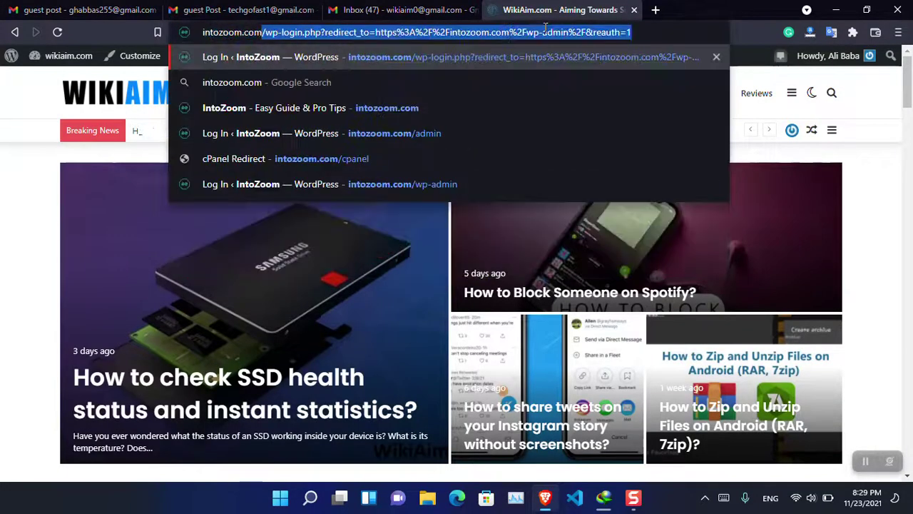
pyautogui.press('Delete')
pyautogui.press('Return')
pyautogui.click(400, 10)
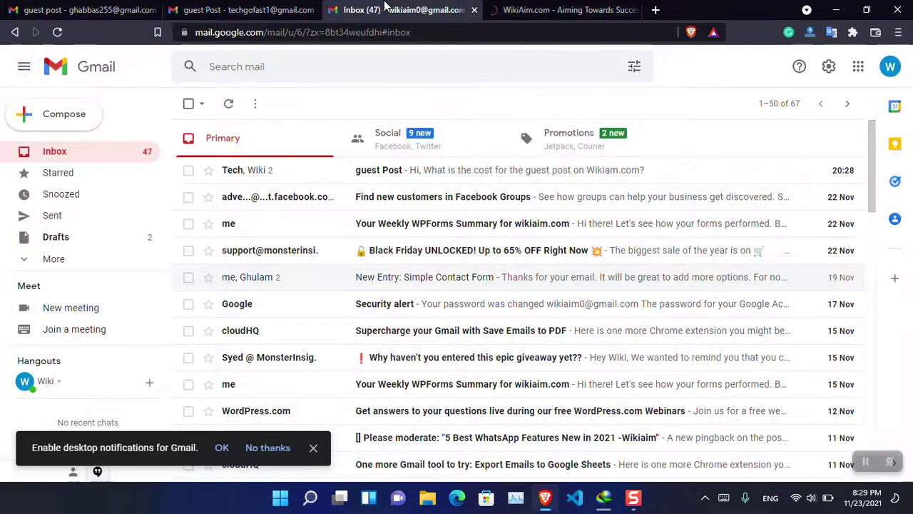
pyautogui.click(581, 7)
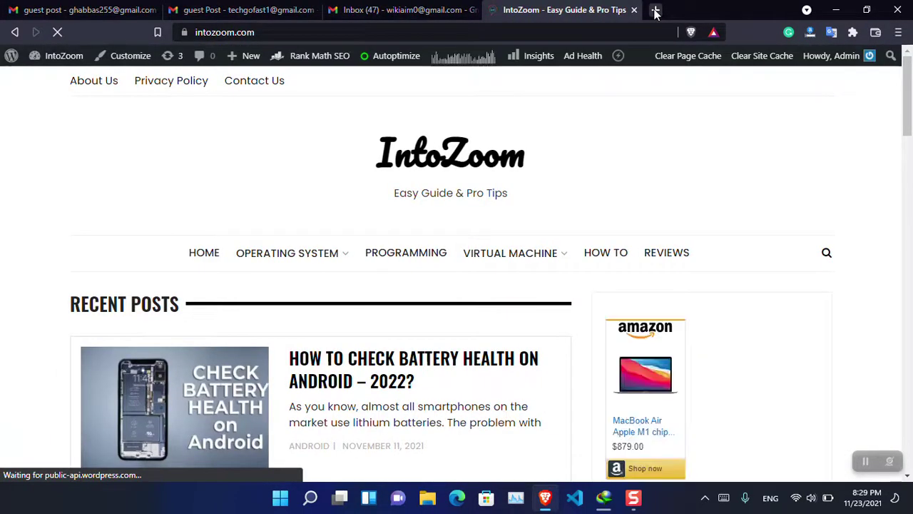
pyautogui.moveTo(910, 111)
pyautogui.mouseDown()
pyautogui.moveTo(909, 184)
pyautogui.moveTo(910, 72)
pyautogui.mouseUp()
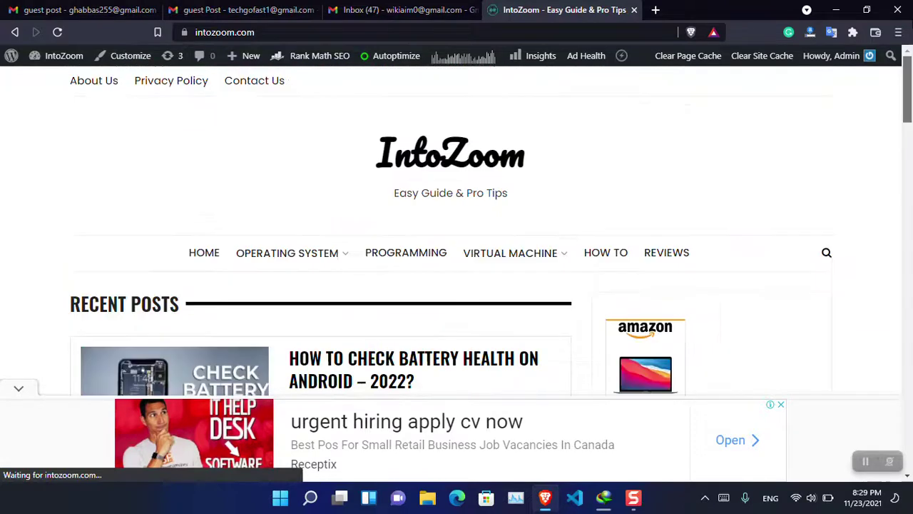
# Browse to IntoZoom's Operating System > MacOS category archive and scroll through its posts.
pyautogui.click(827, 252)
pyautogui.moveTo(345, 254)
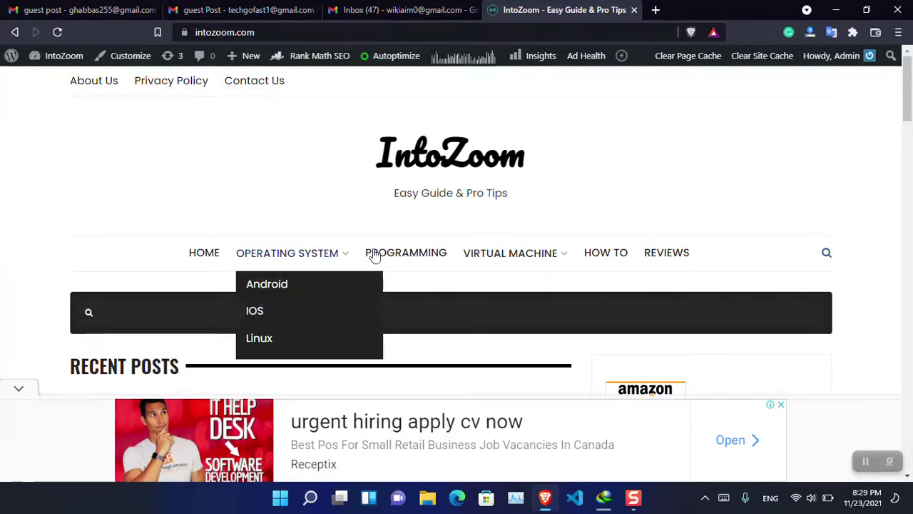
pyautogui.click(277, 369)
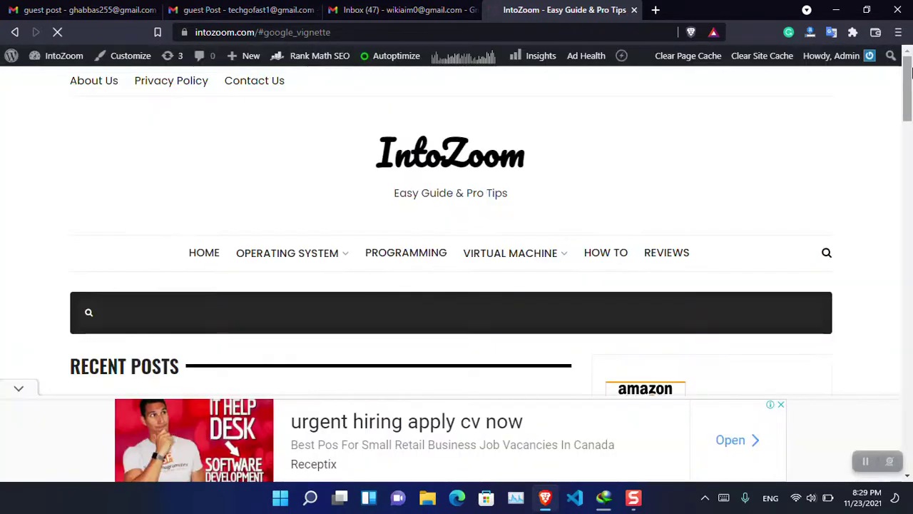
pyautogui.moveTo(910, 71); pyautogui.dragTo(910, 154)
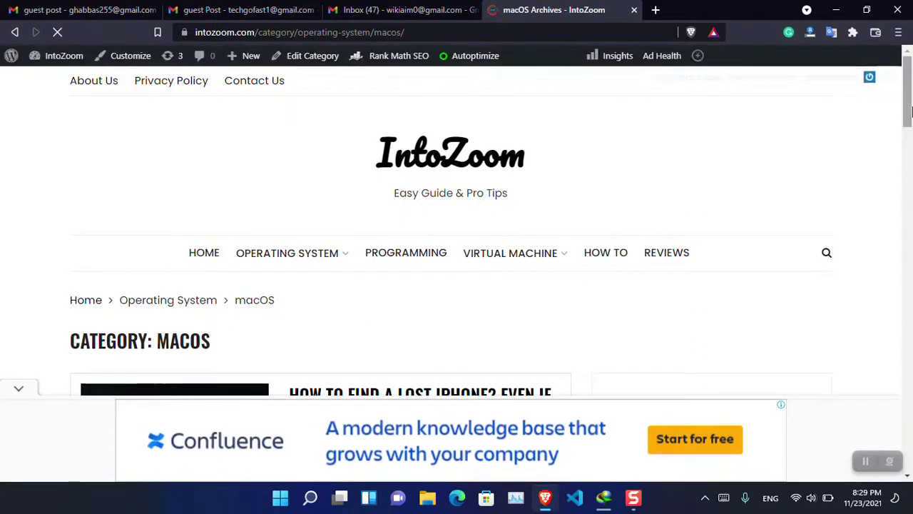
pyautogui.moveTo(908, 114); pyautogui.dragTo(911, 309)
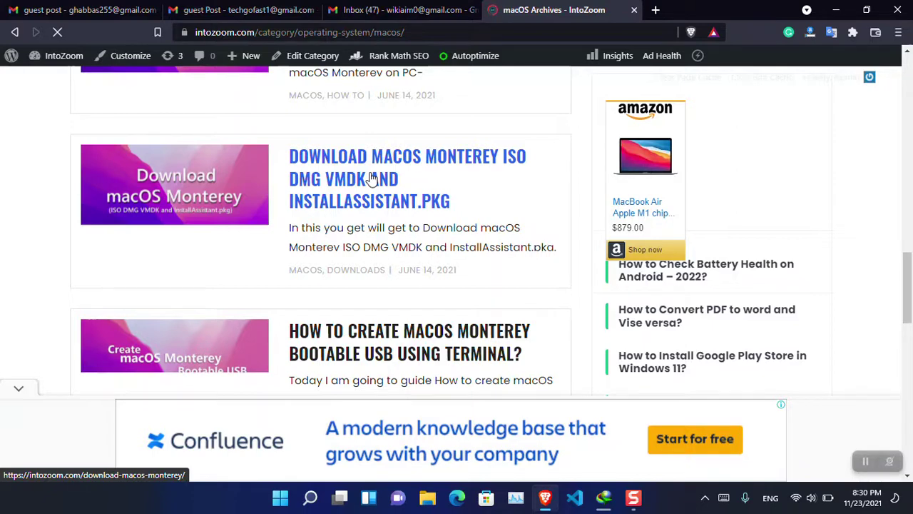
# Switch back to the Gmail tab showing the 'guest Post' thread with the Wikiaim.com auto-reply.
pyautogui.click(205, 7)
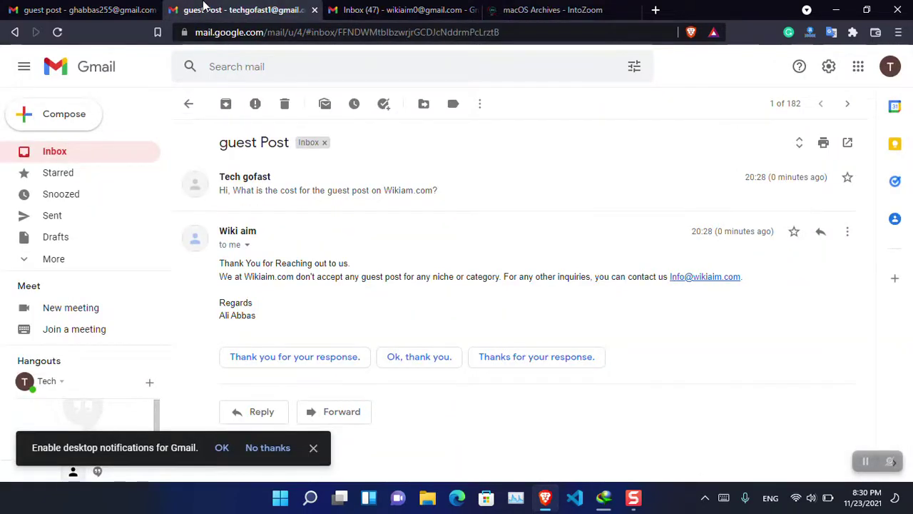